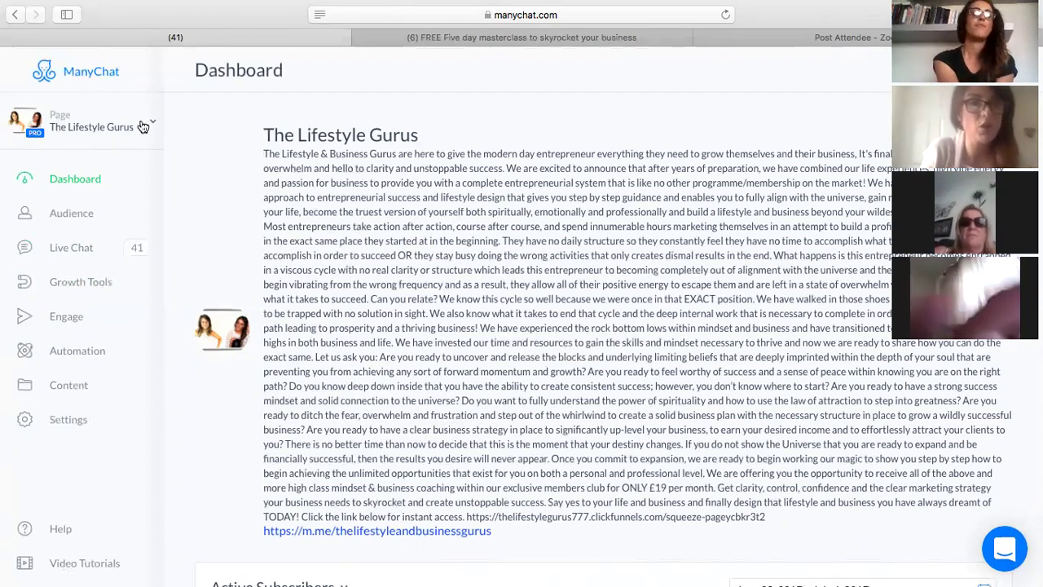
click(155, 126)
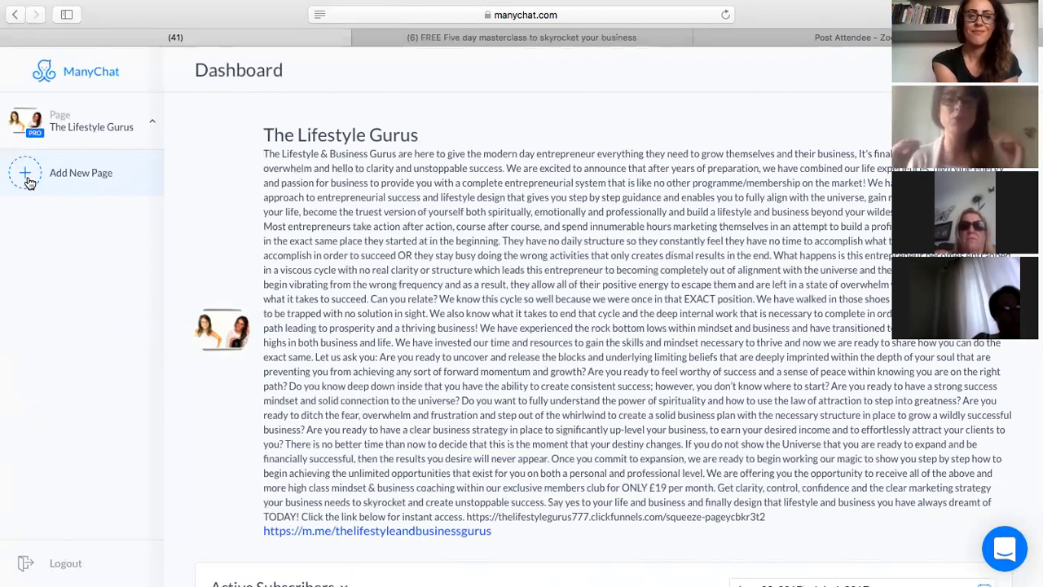
click(148, 132)
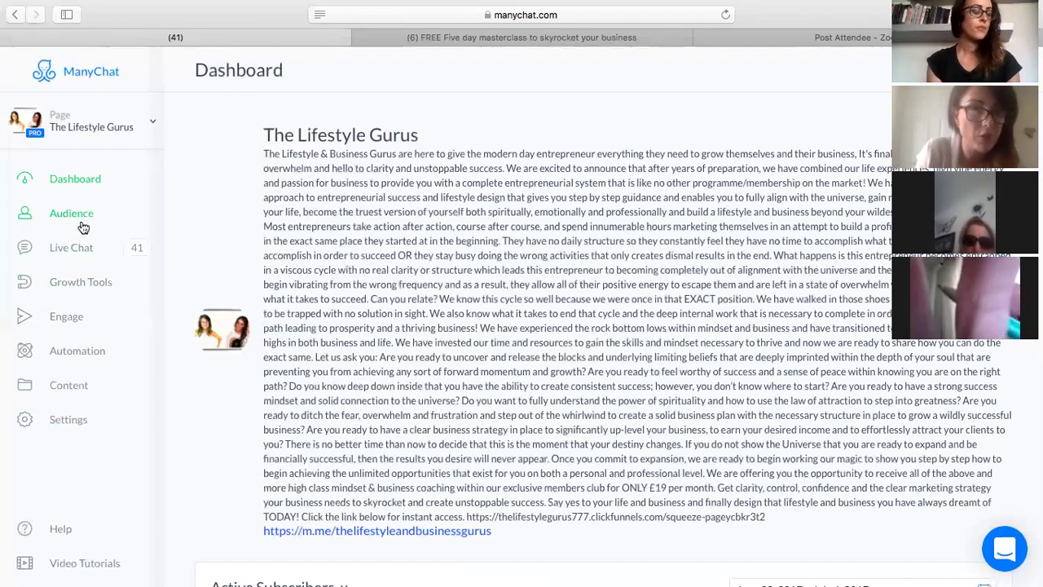
Open Growth Tool #4 from the growth tools and add FullSizeRender 2.jpg from the Desktop as its landing page image
click(80, 284)
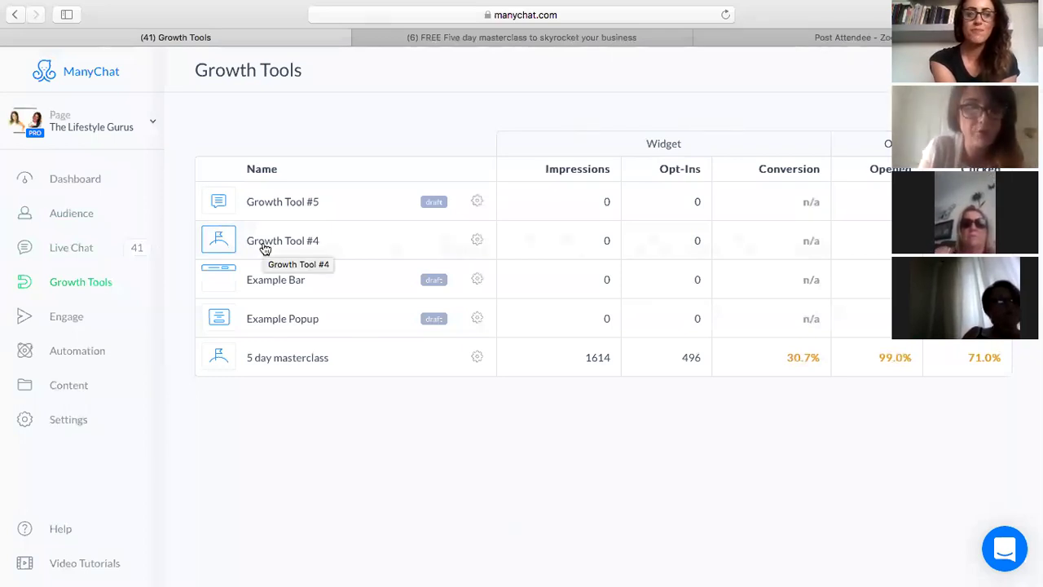
click(265, 244)
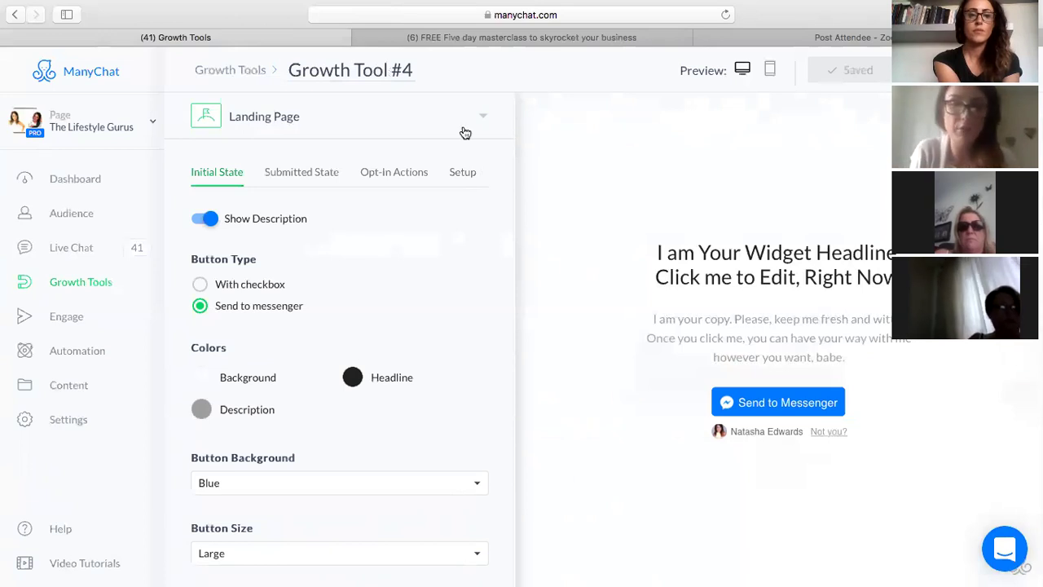
scroll(321, 350, down, 3)
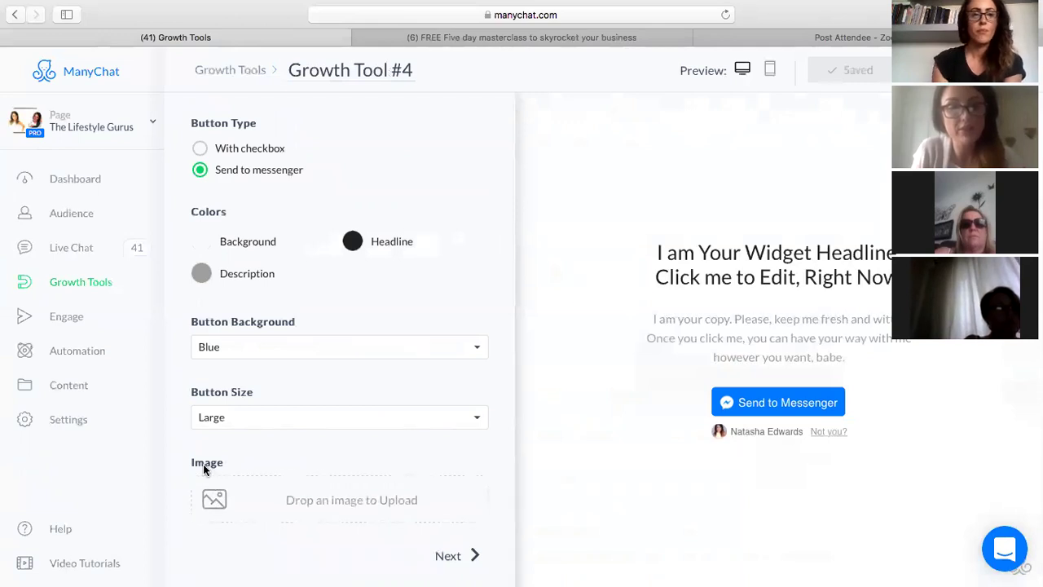
click(318, 501)
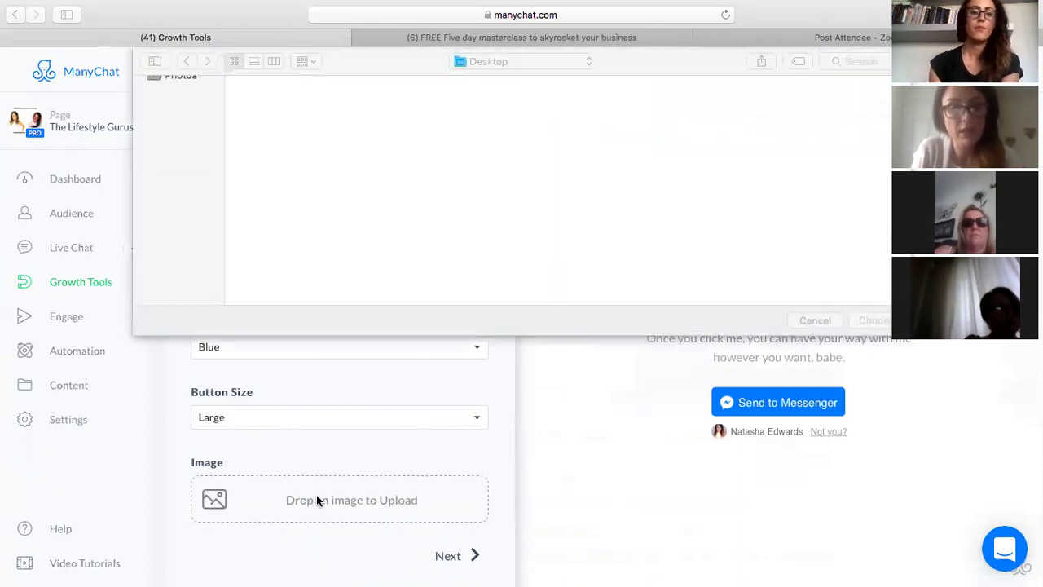
scroll(720, 183, down, 3)
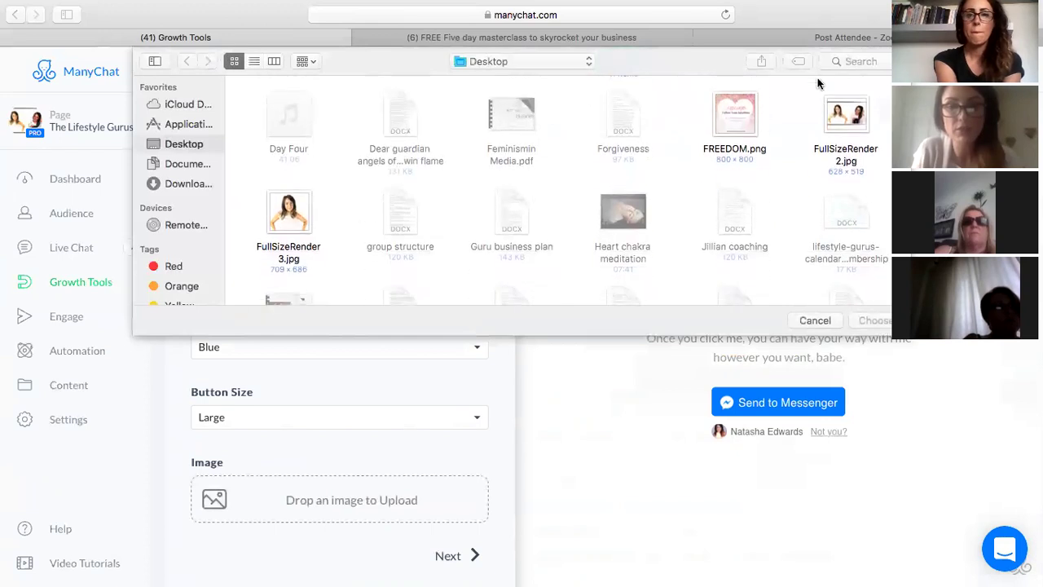
click(840, 107)
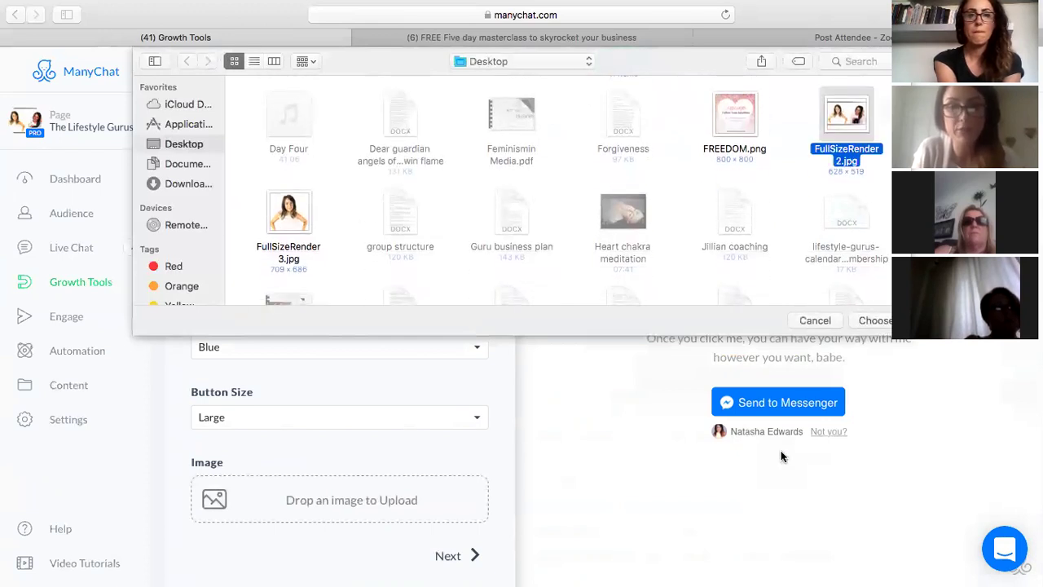
click(878, 319)
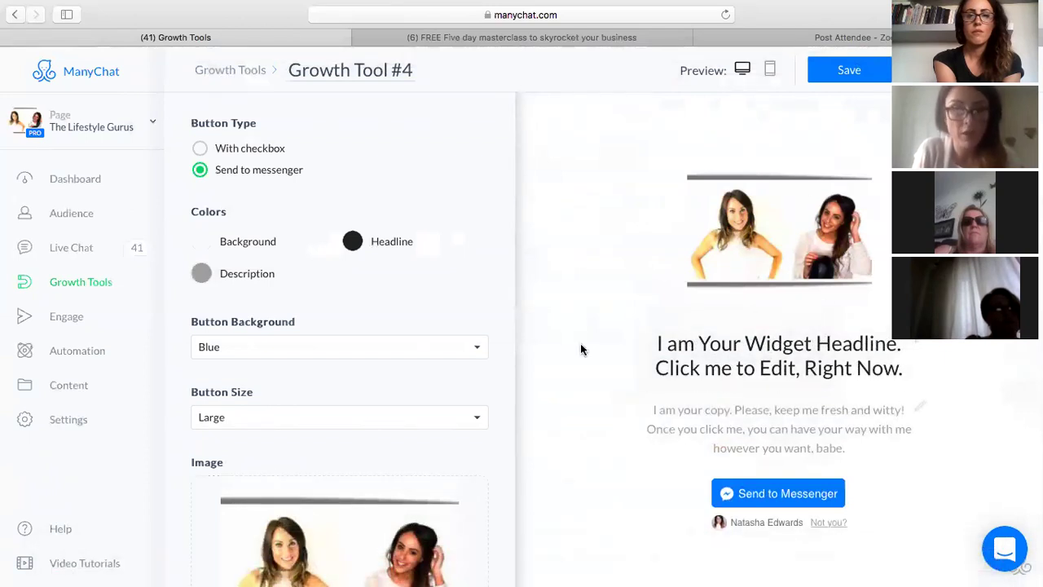
Replace the landing page's placeholder headline with "Hello here is my freebie."
click(723, 344)
drag(902, 371, 657, 349)
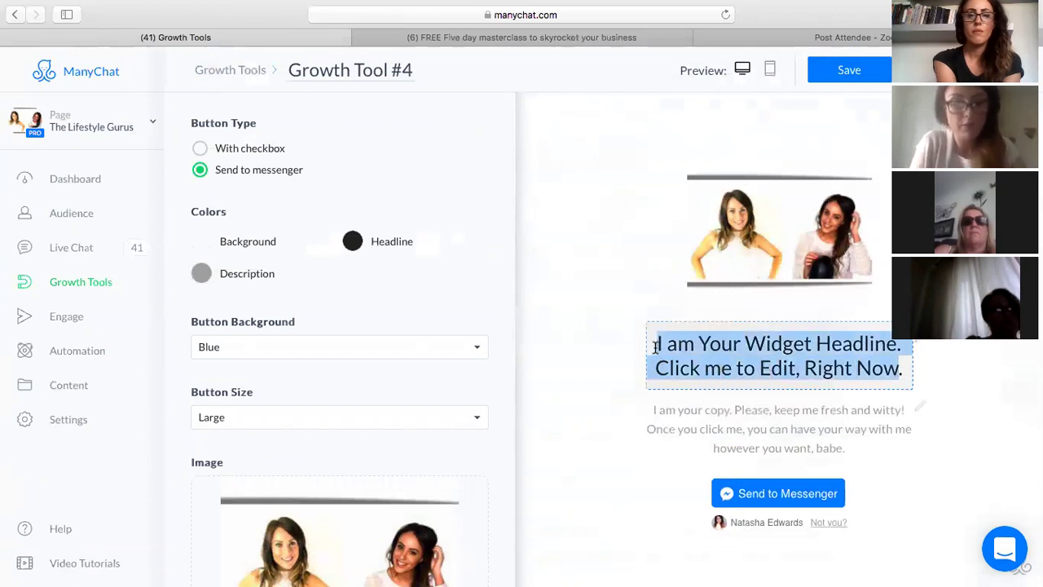
text(Hello )
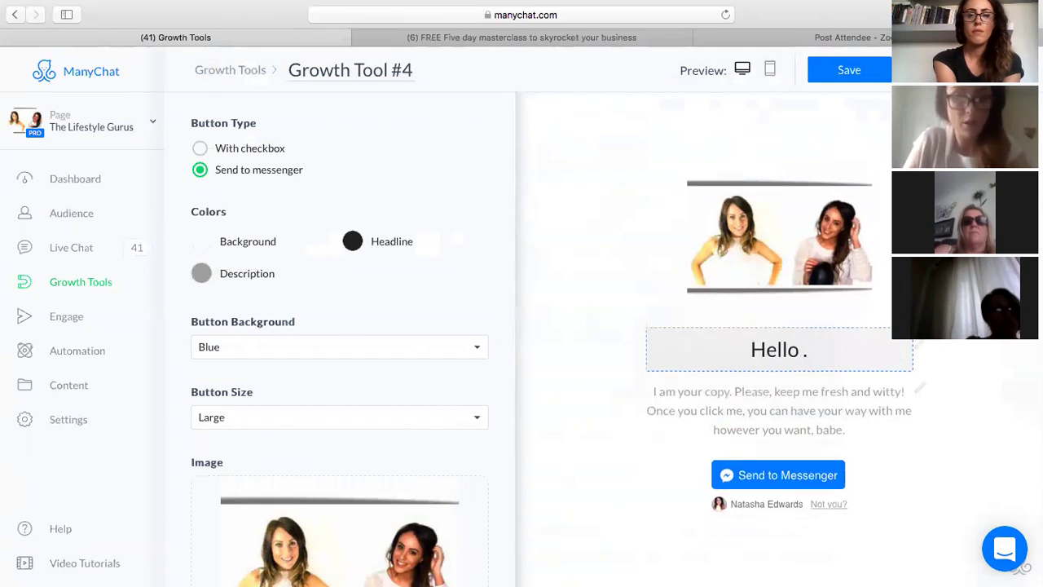
text(here )
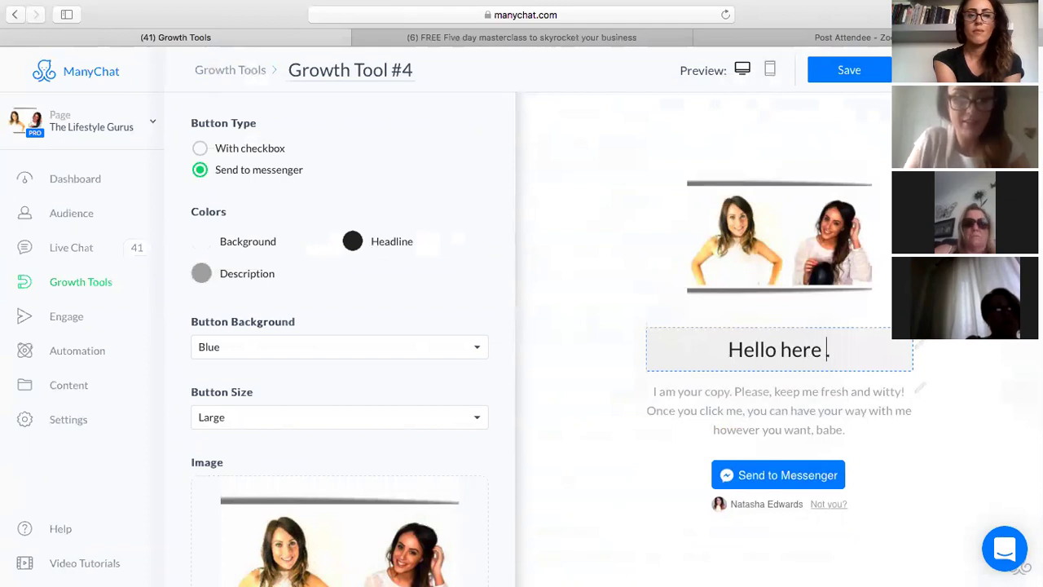
text(is my free)
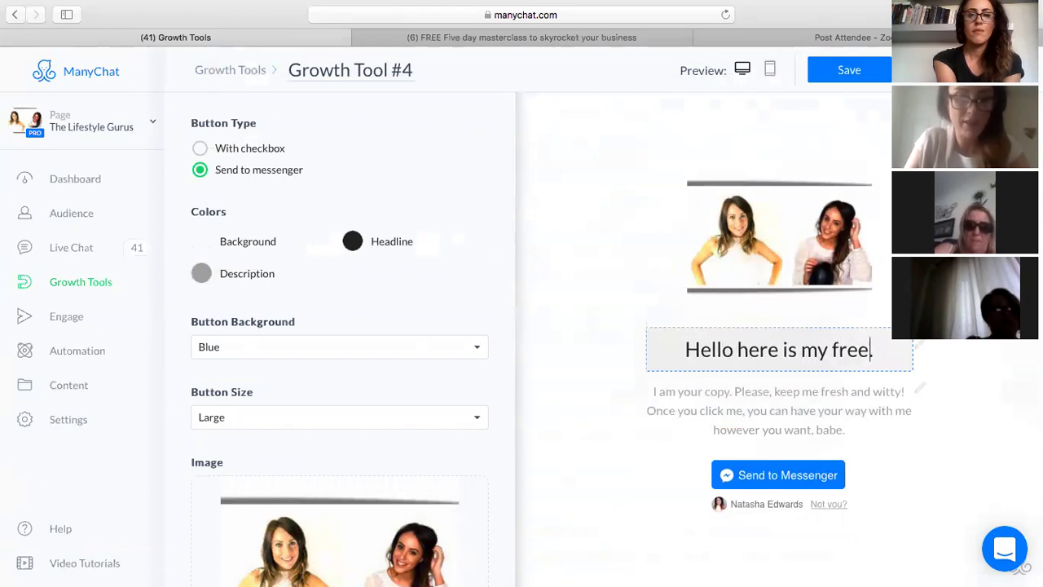
text(bie.)
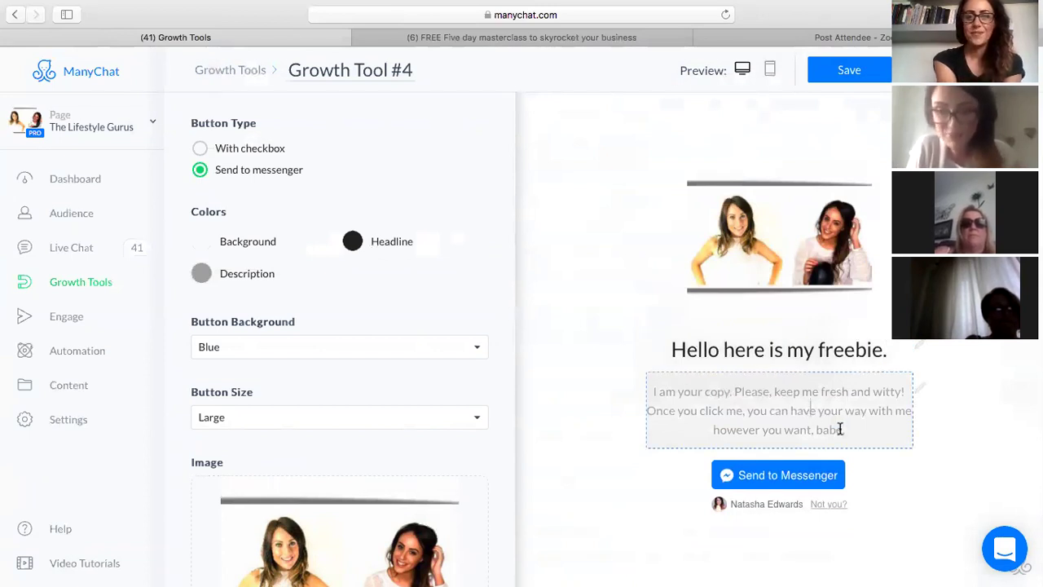
Replace the placeholder description below the headline with "Click the blue button below to get your free giveaway today.."
drag(840, 426, 650, 389)
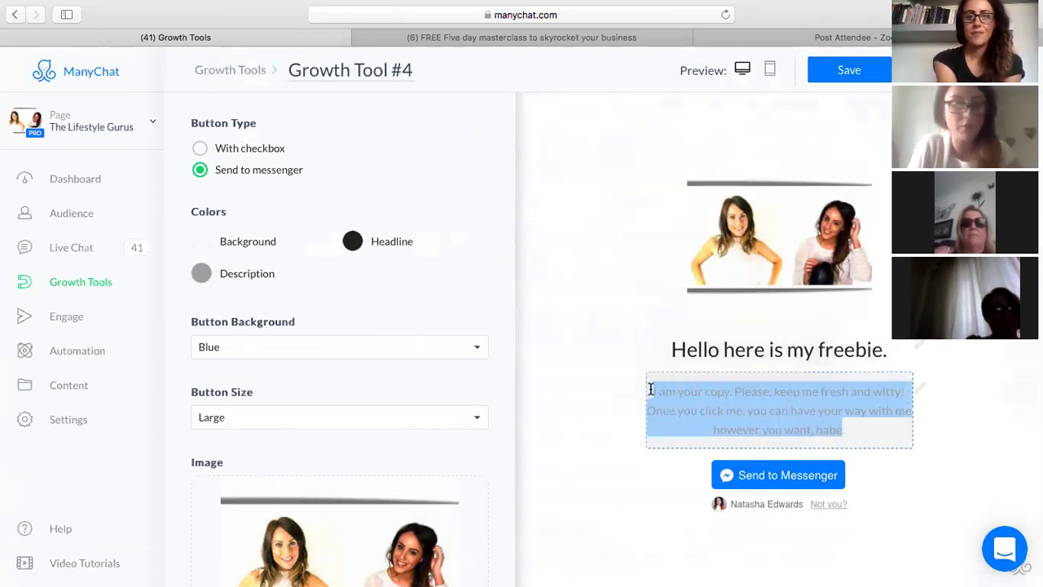
text(Cl)
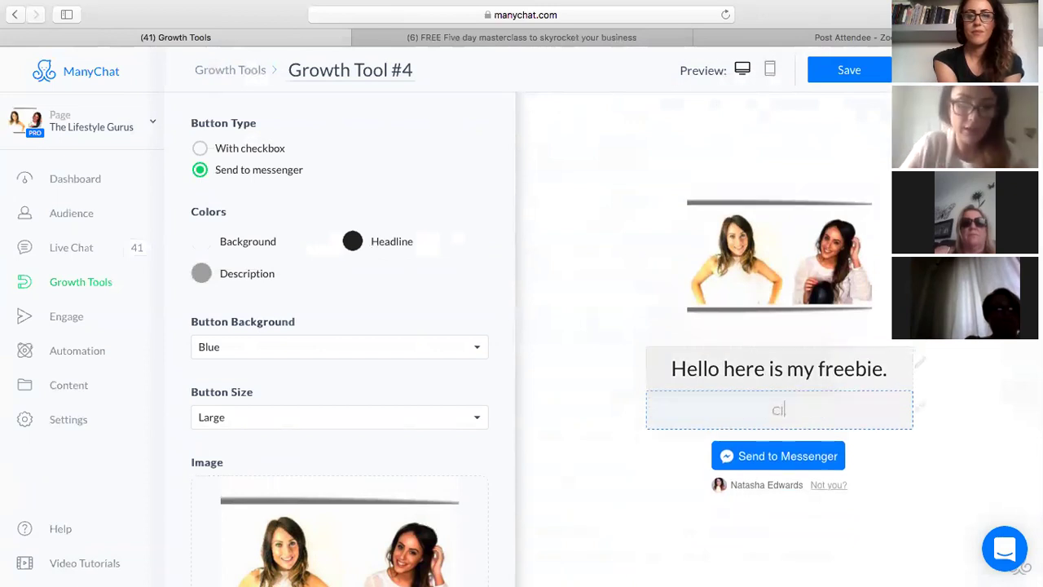
text(ick the bl)
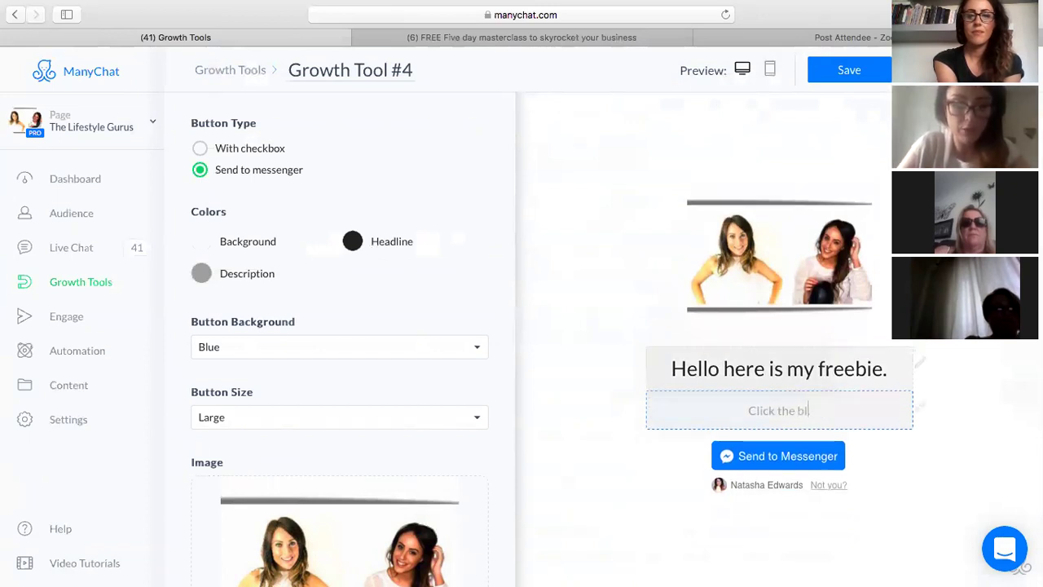
text(ue button)
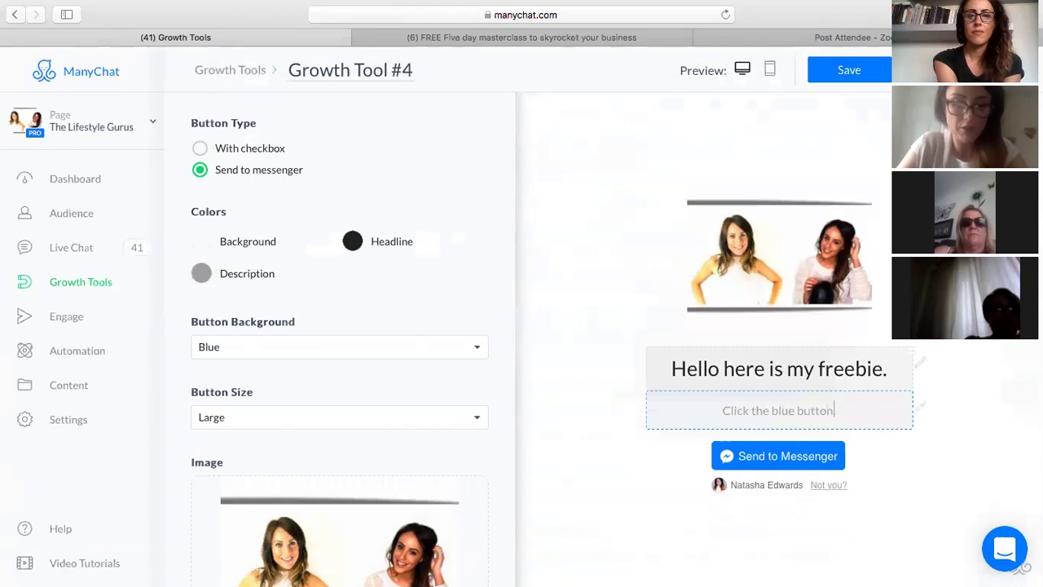
text( below to )
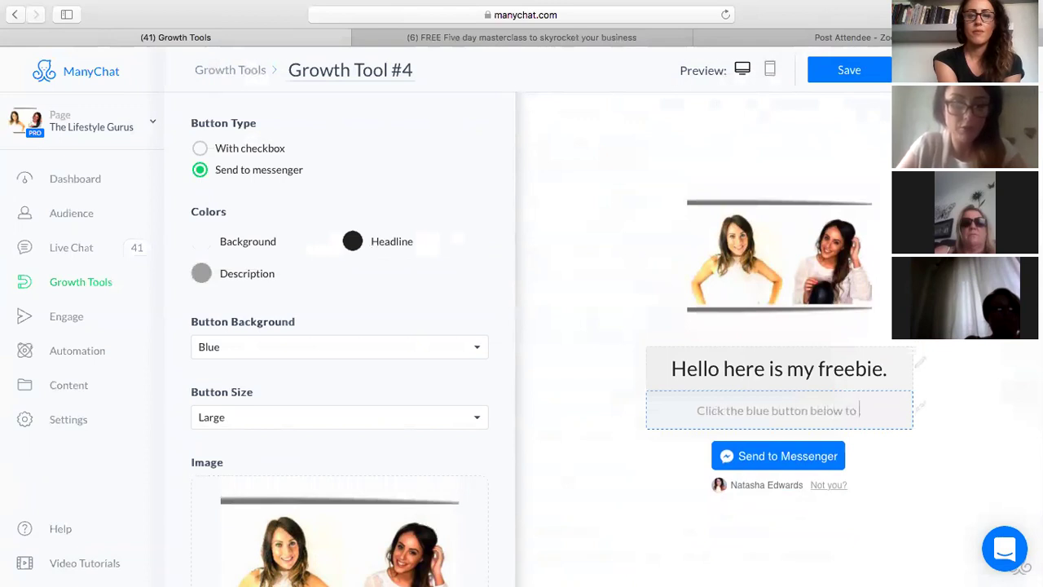
text(get your f)
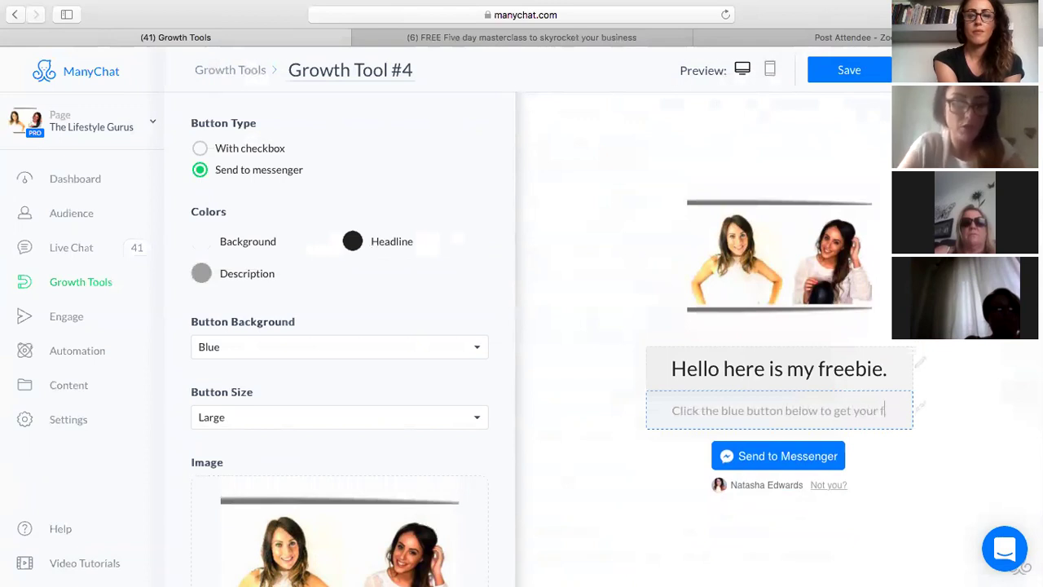
text(ree givea)
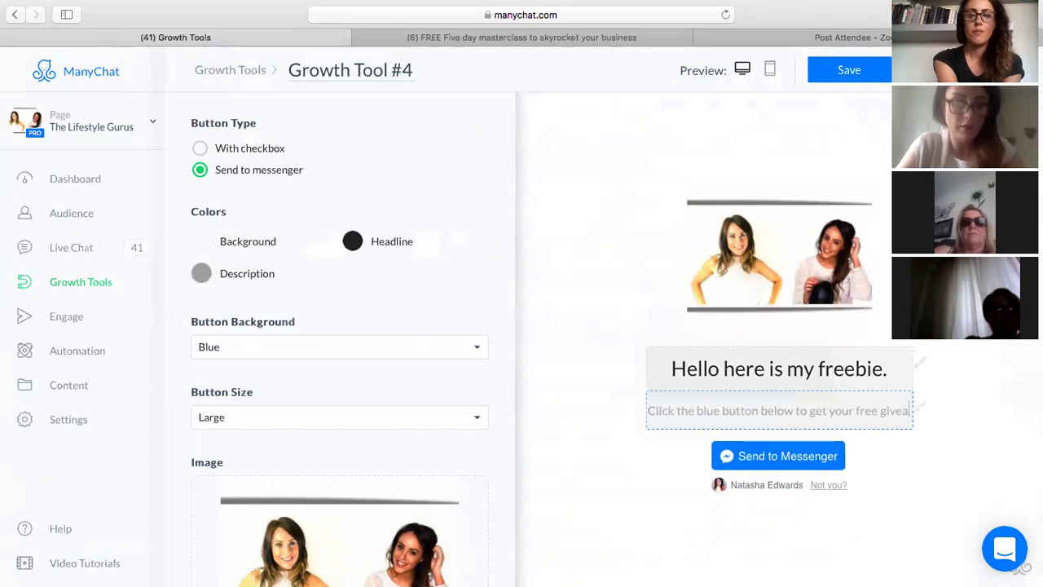
text(way today.)
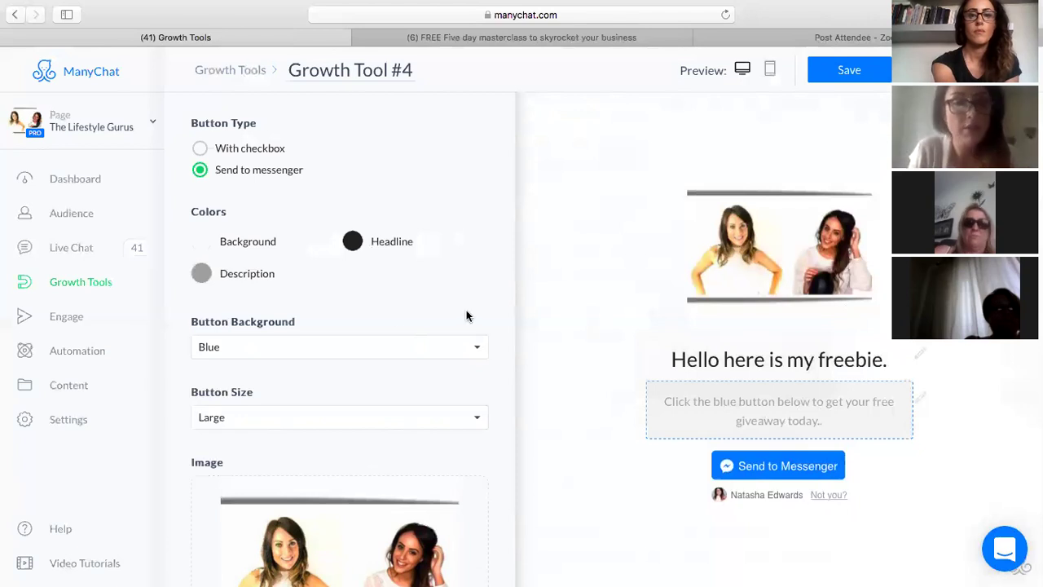
Try the White button background, restore it to Blue, and check the available button sizes without changing the size
click(473, 342)
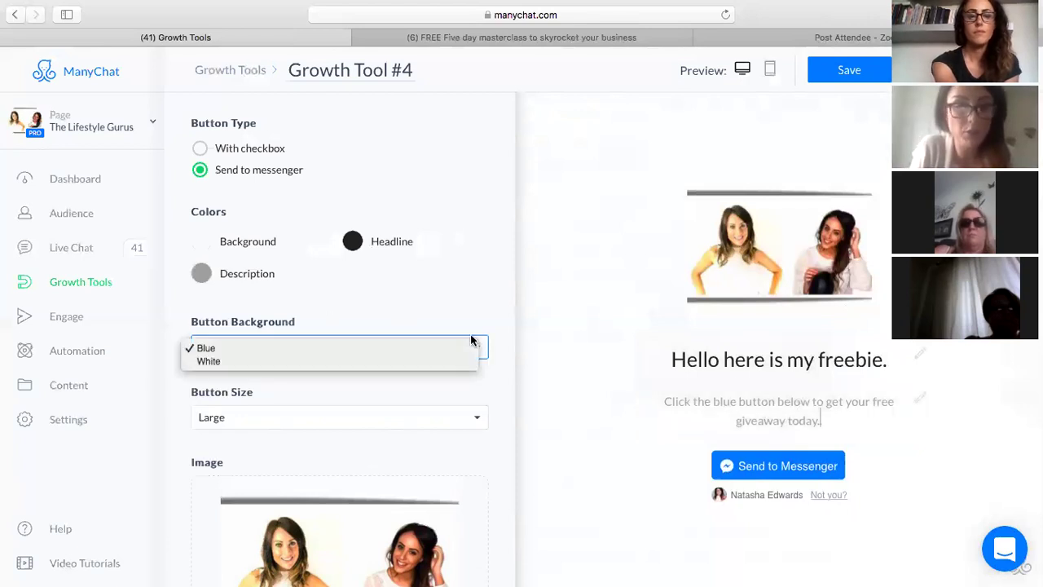
click(435, 361)
key(Down)
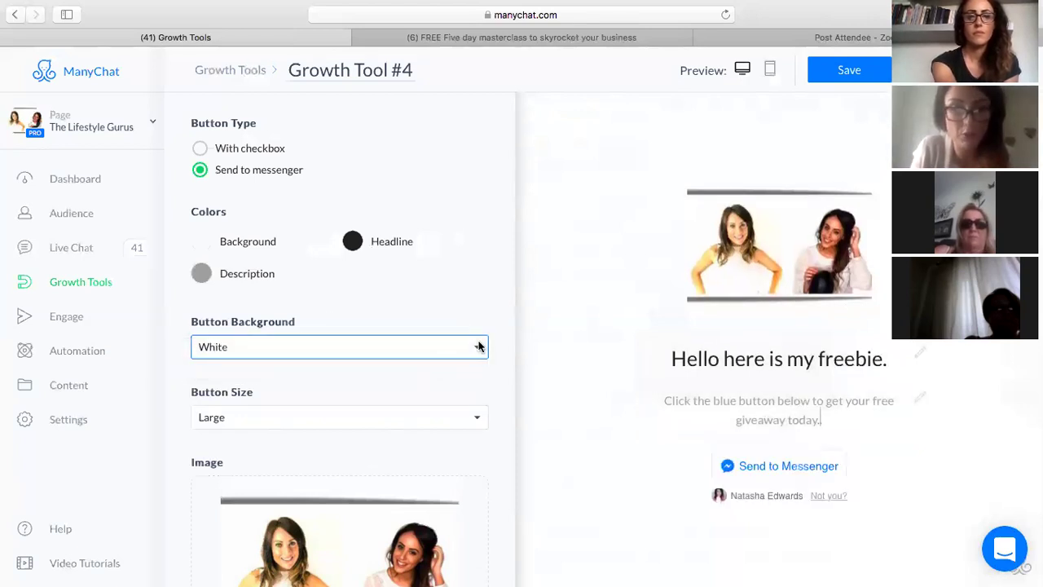
click(478, 347)
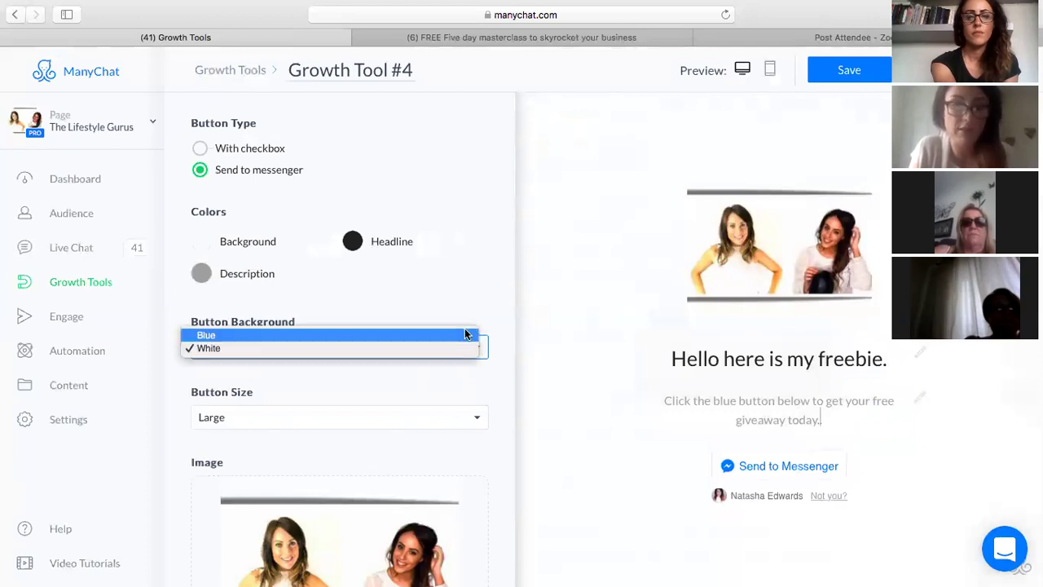
click(465, 334)
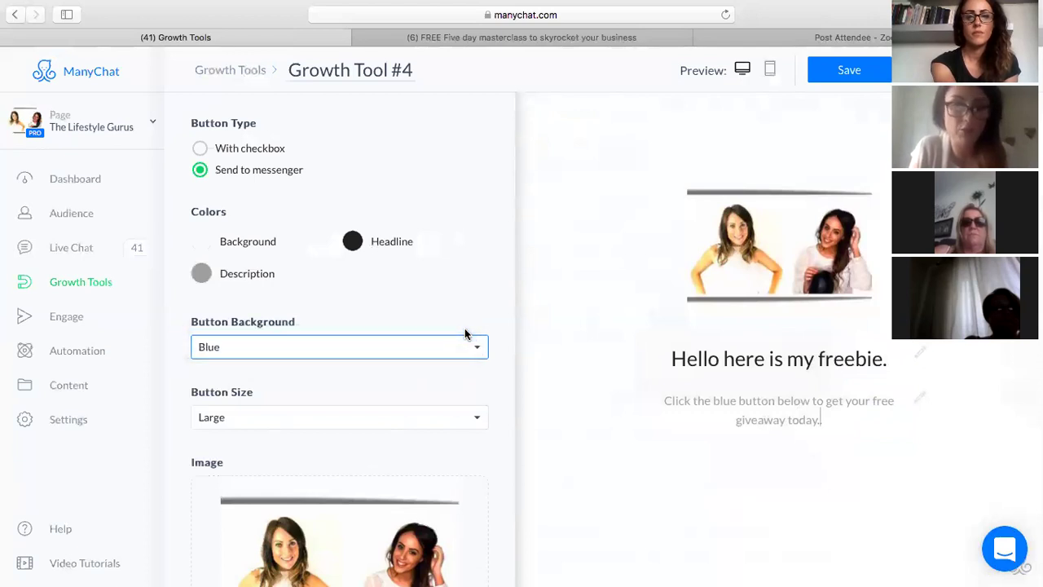
click(475, 418)
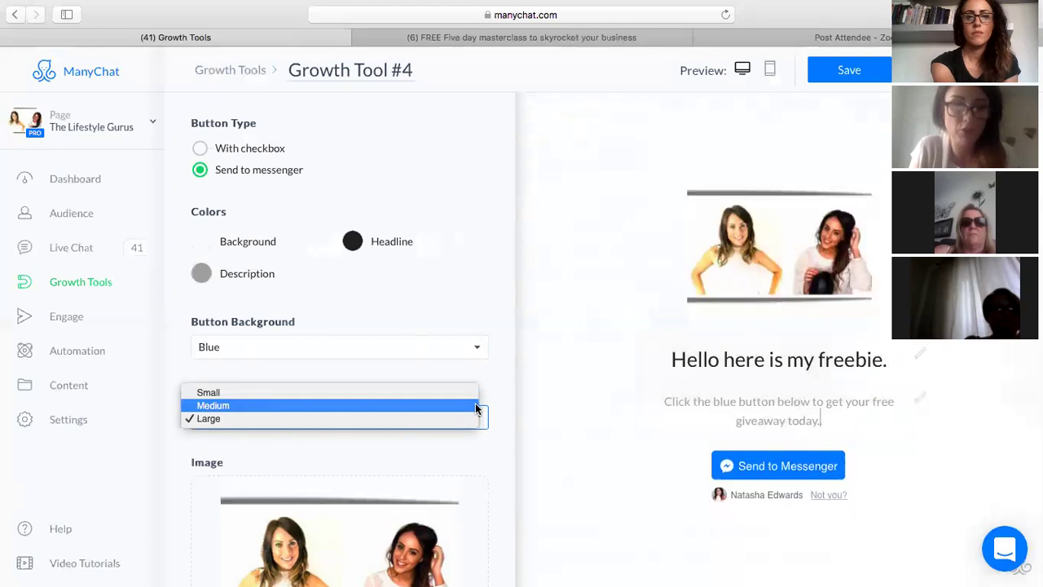
click(483, 287)
Rename the growth tool as "Free giveaway"
scroll(473, 300, up, 1)
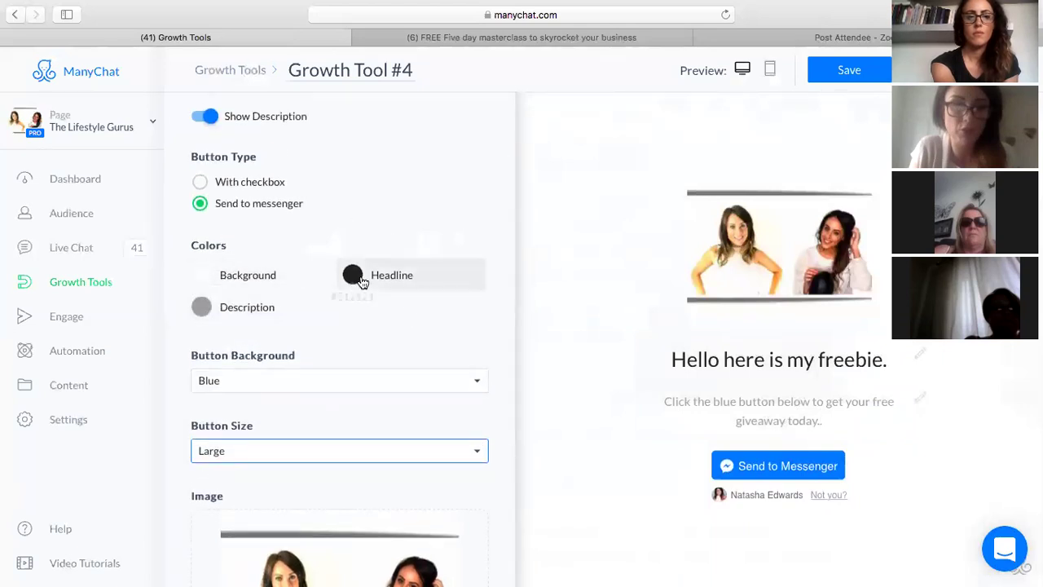
scroll(255, 234, up, 2)
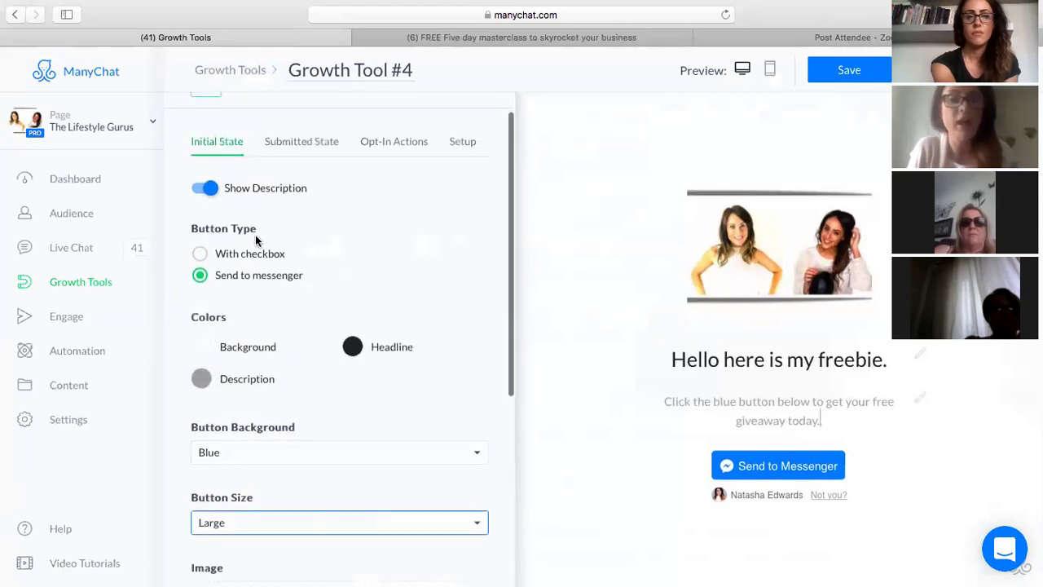
scroll(255, 237, up, 1)
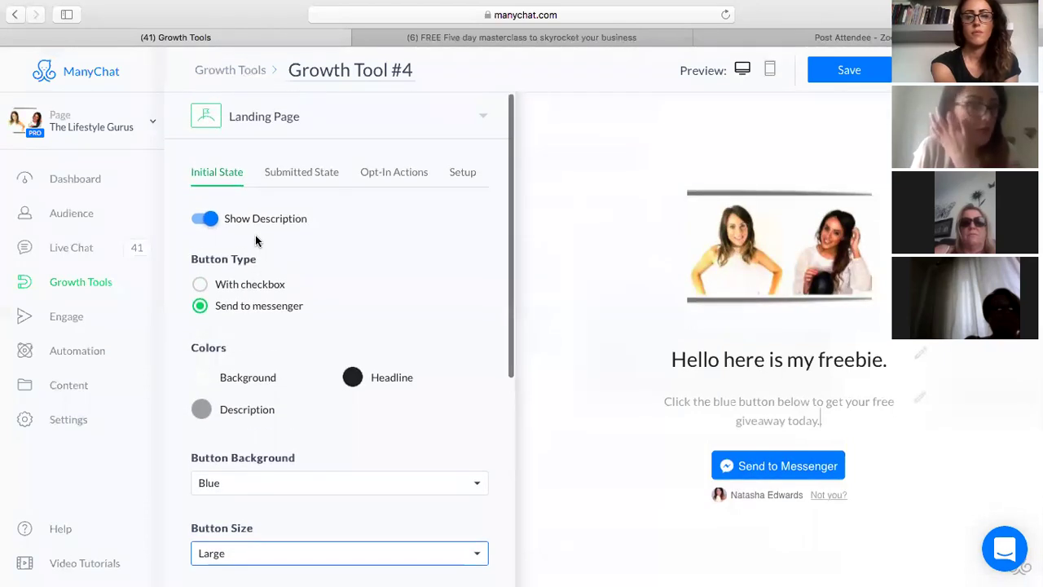
click(410, 70)
key(BackSpace)
key(BackSpace)
key(BackSpace)
key(BackSpace)
key(BackSpace)
key(BackSpace)
key(BackSpace)
key(BackSpace)
key(BackSpace)
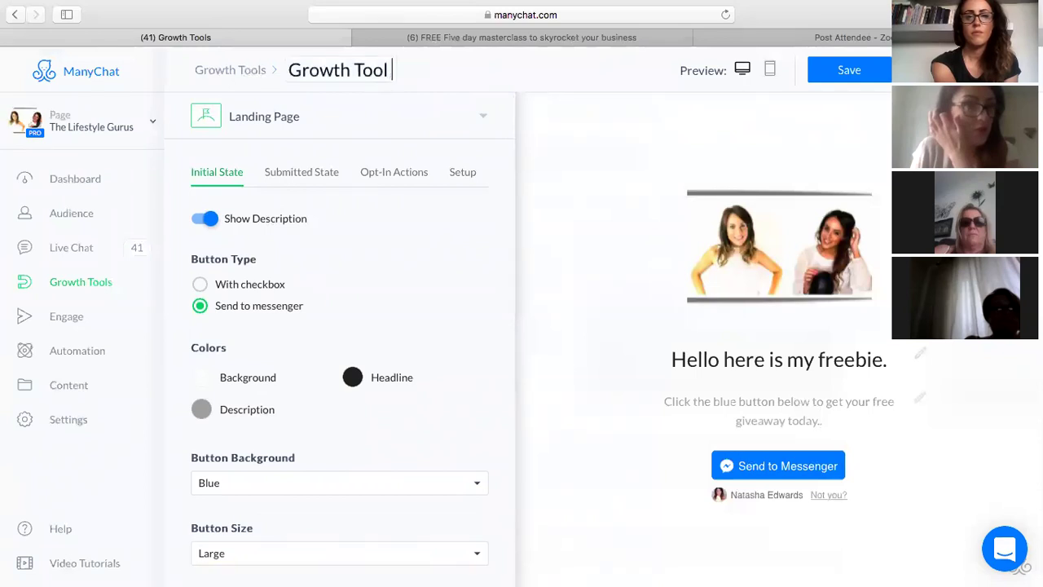
key(BackSpace)
key(BackSpace)
key(BackSpace)
key(BackSpace)
key(BackSpace)
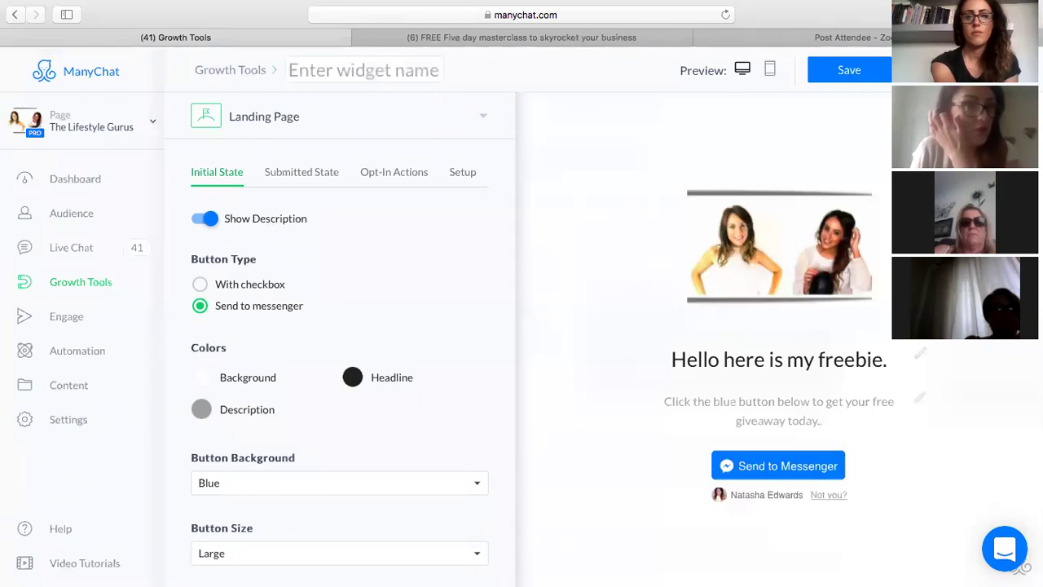
text(re)
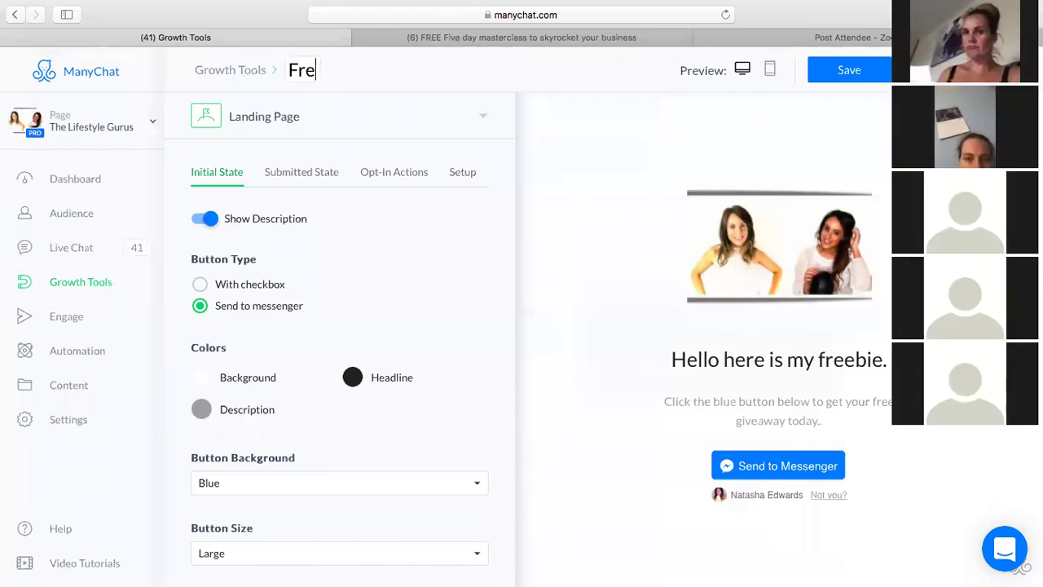
text(e giveaway)
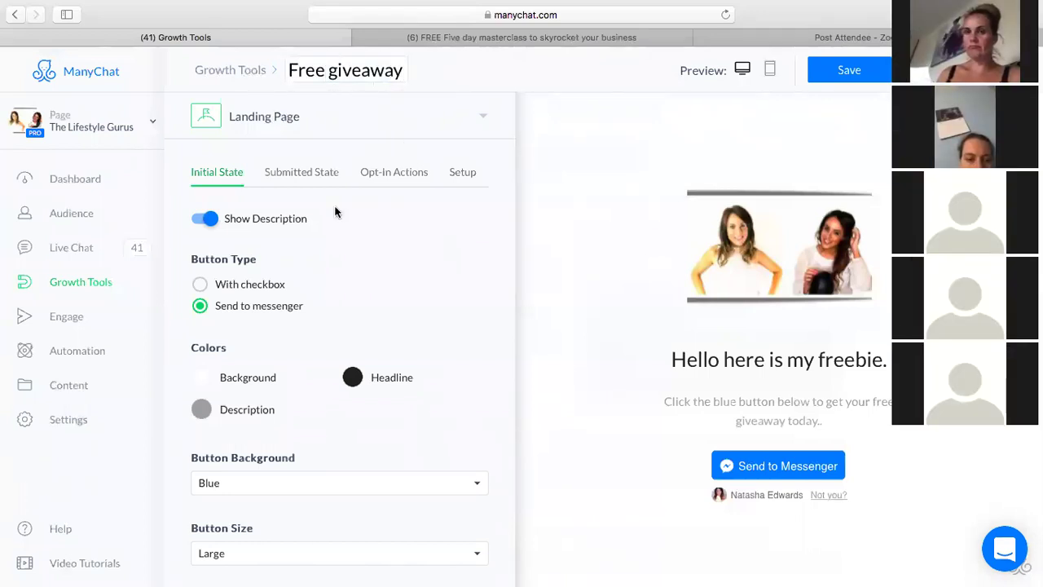
Set the landing page's submitted state to redirect to a URL after submission
click(319, 178)
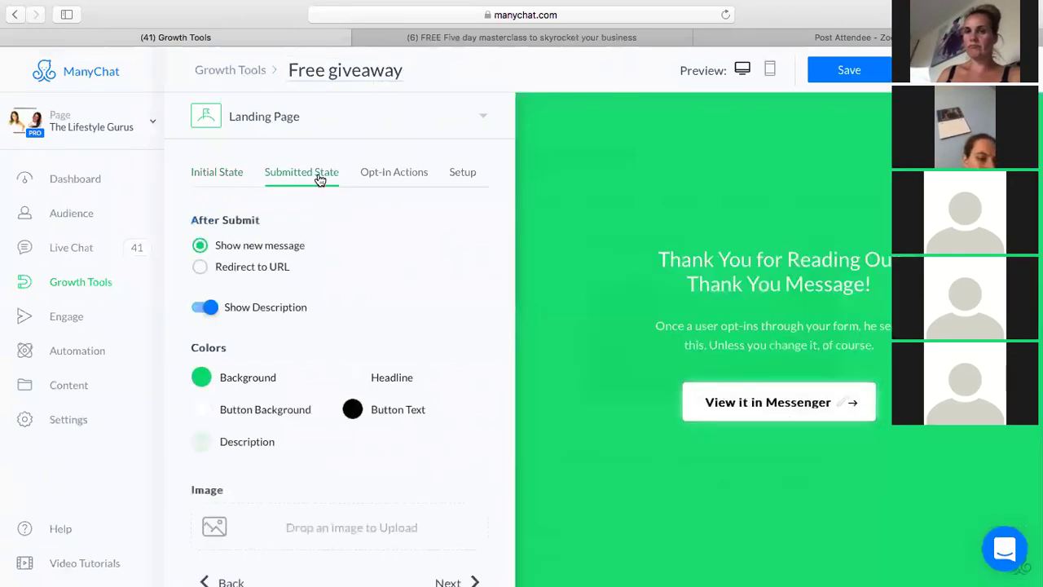
scroll(311, 228, down, 2)
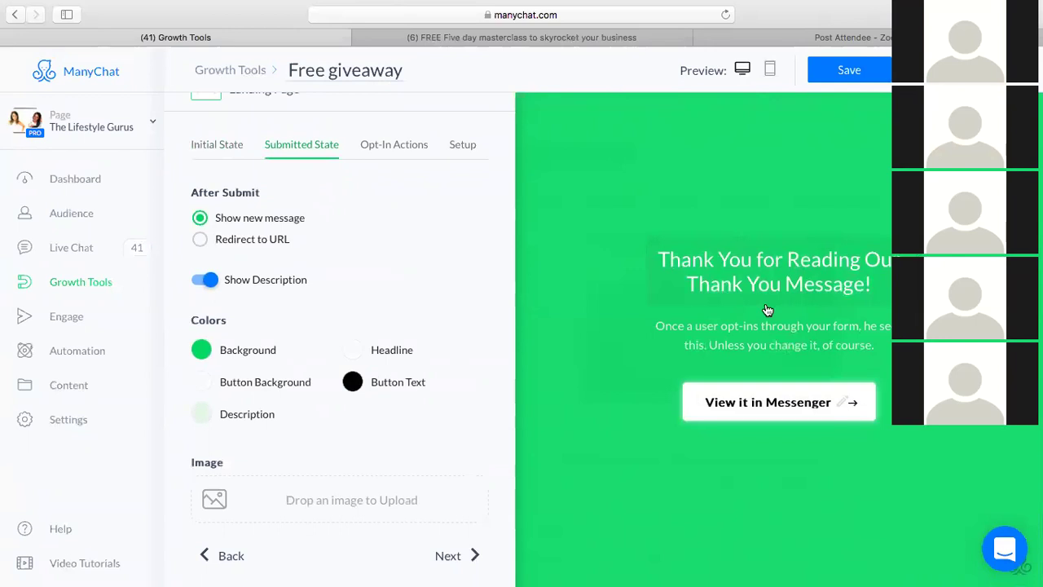
click(844, 279)
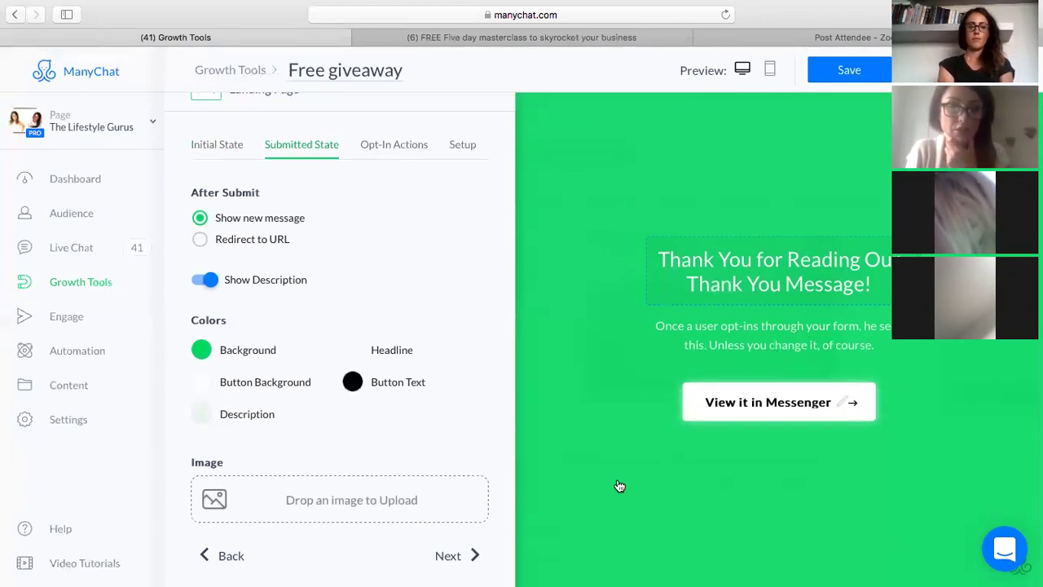
click(268, 239)
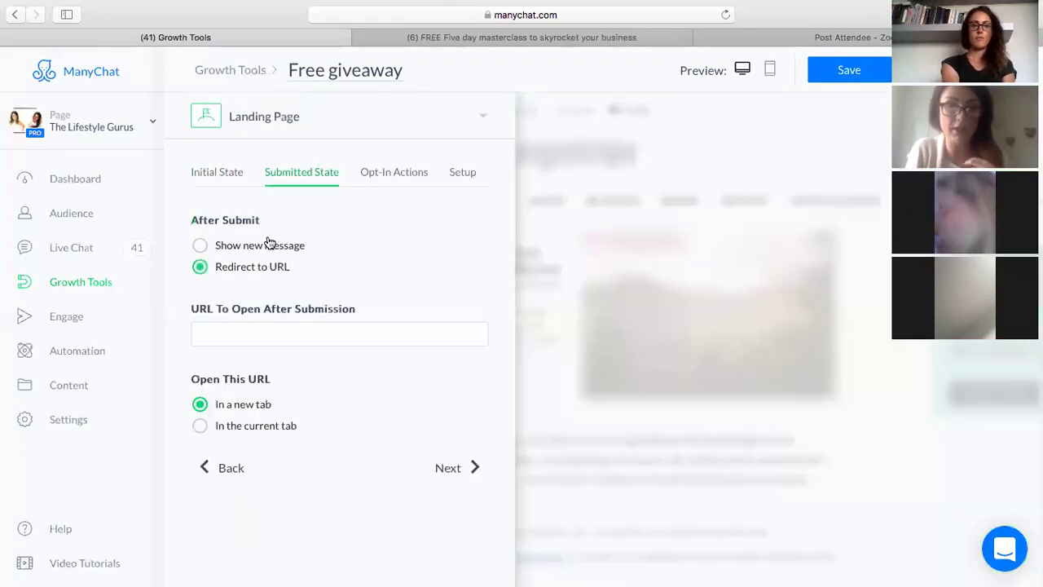
Copy the web address of the "FREE Five day masterclass to skyrocket your business" Facebook group and paste it as the URL to open after submission
click(280, 341)
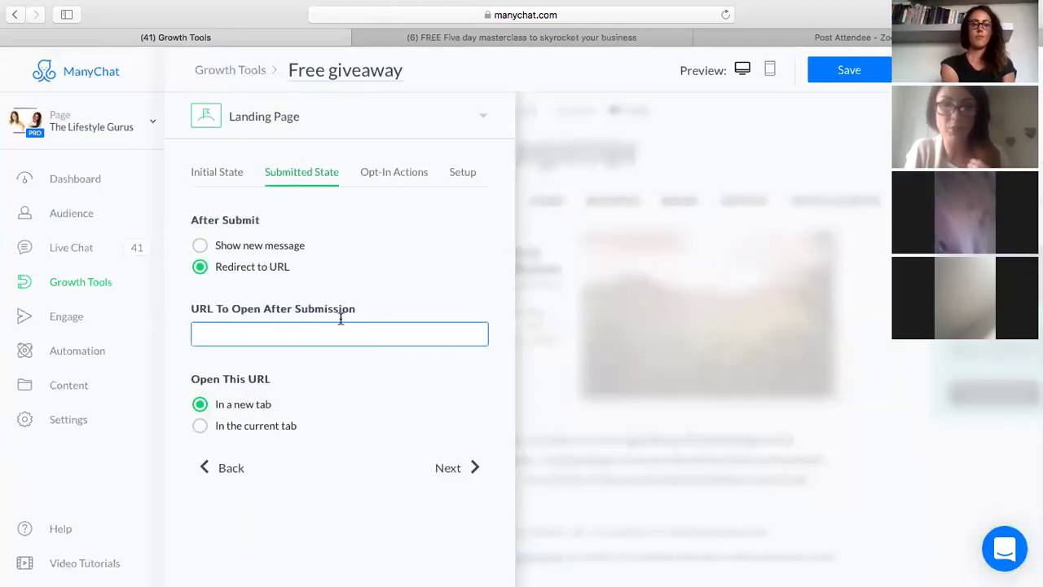
key(super+shift+backslash)
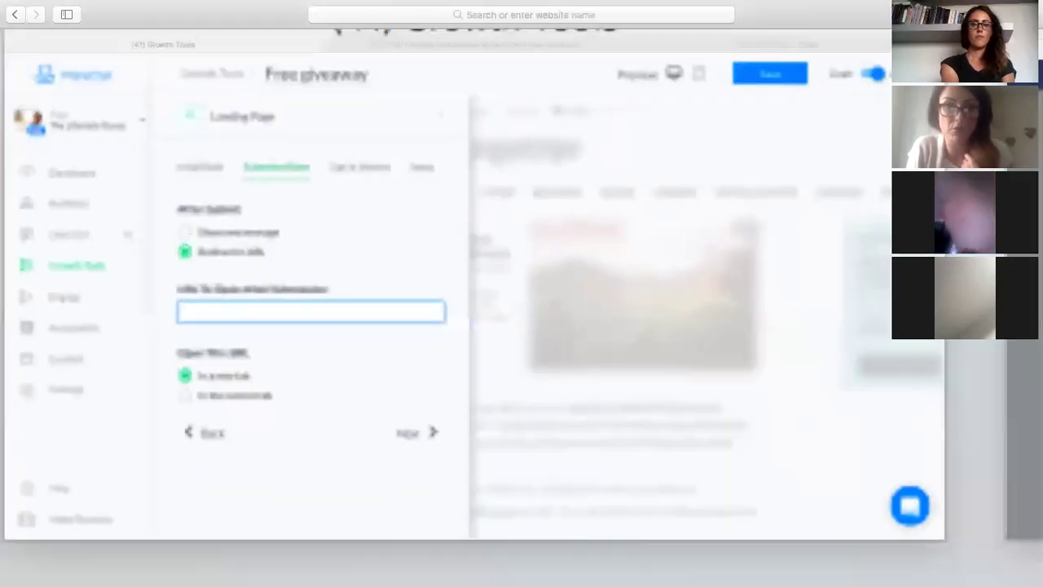
click(481, 178)
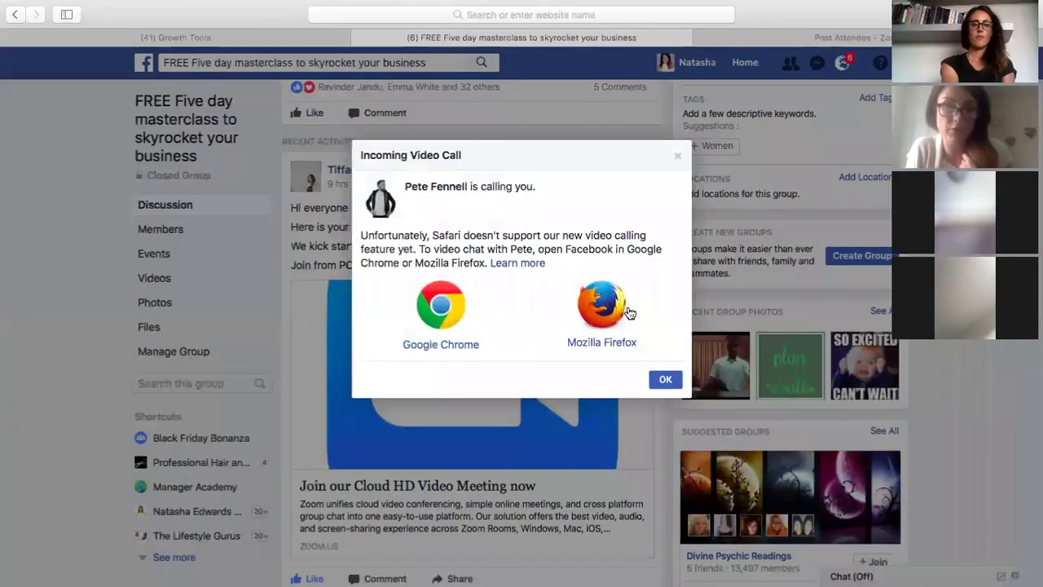
click(677, 156)
scroll(549, 202, up, 3)
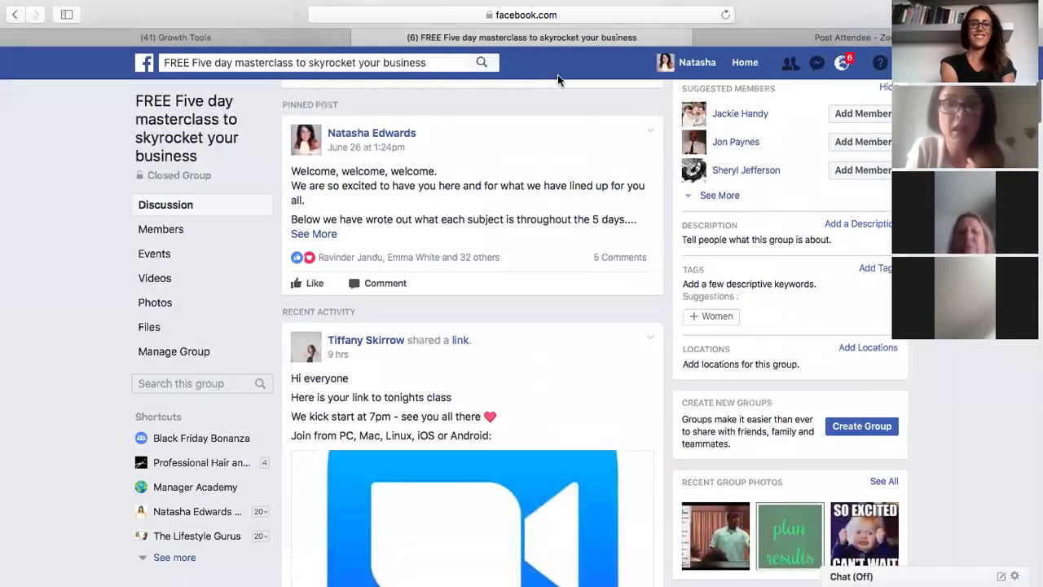
click(568, 15)
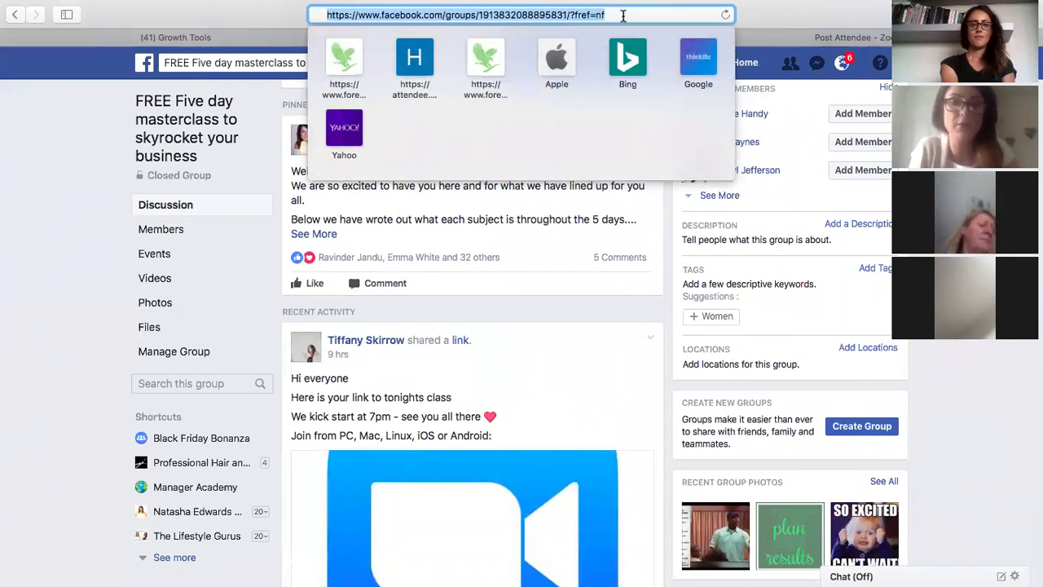
key(super+shift+backslash)
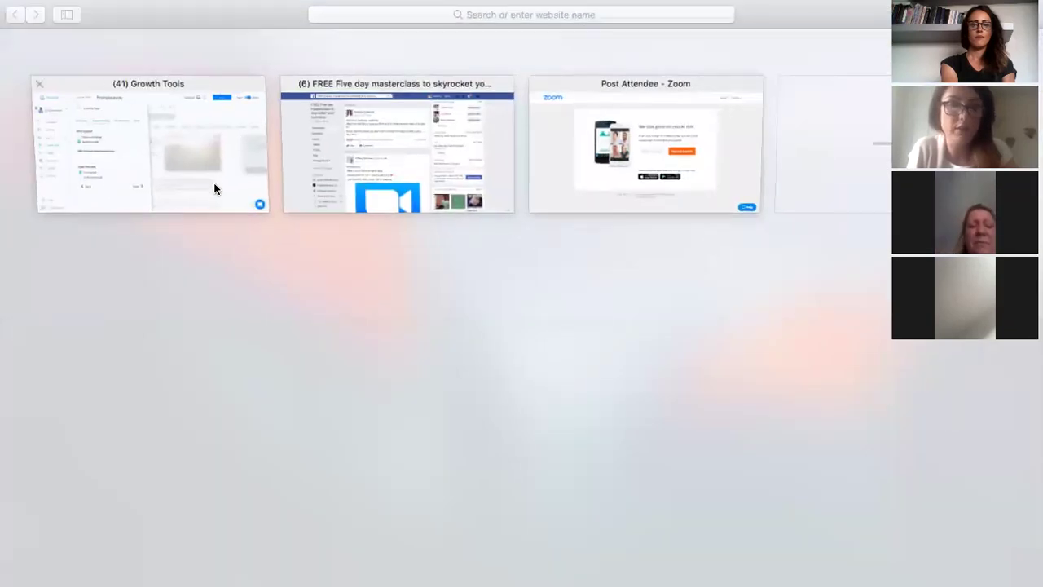
click(214, 189)
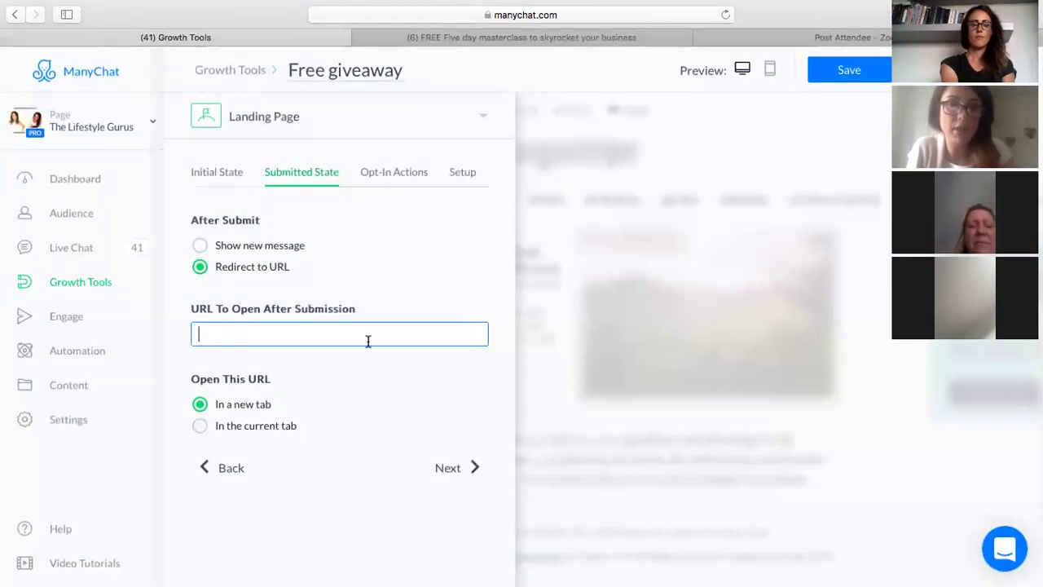
key(super+v)
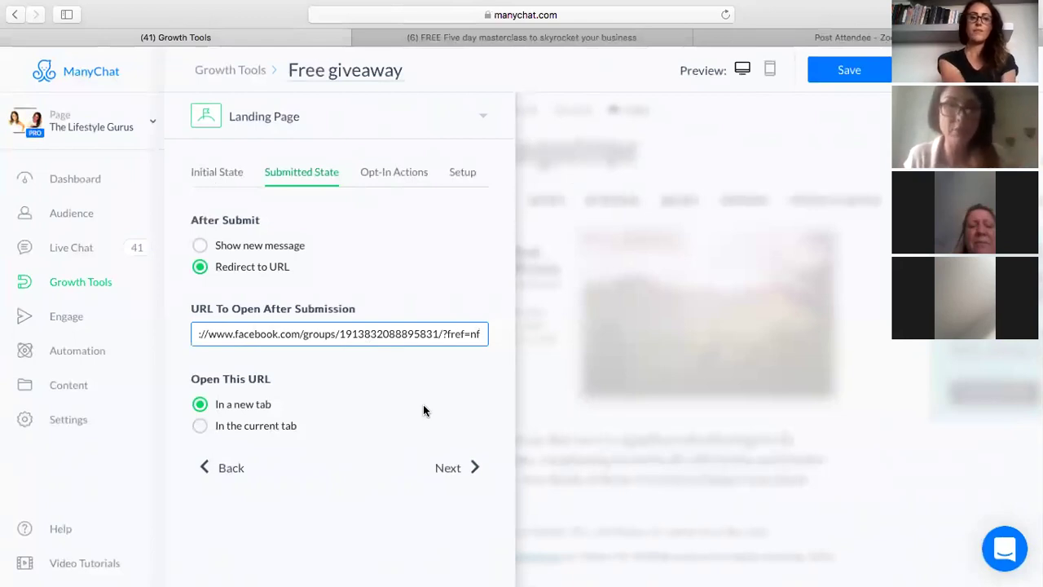
Review the opt-in actions' available subscriber sequences without choosing one, and try to edit the opt-in message
click(395, 175)
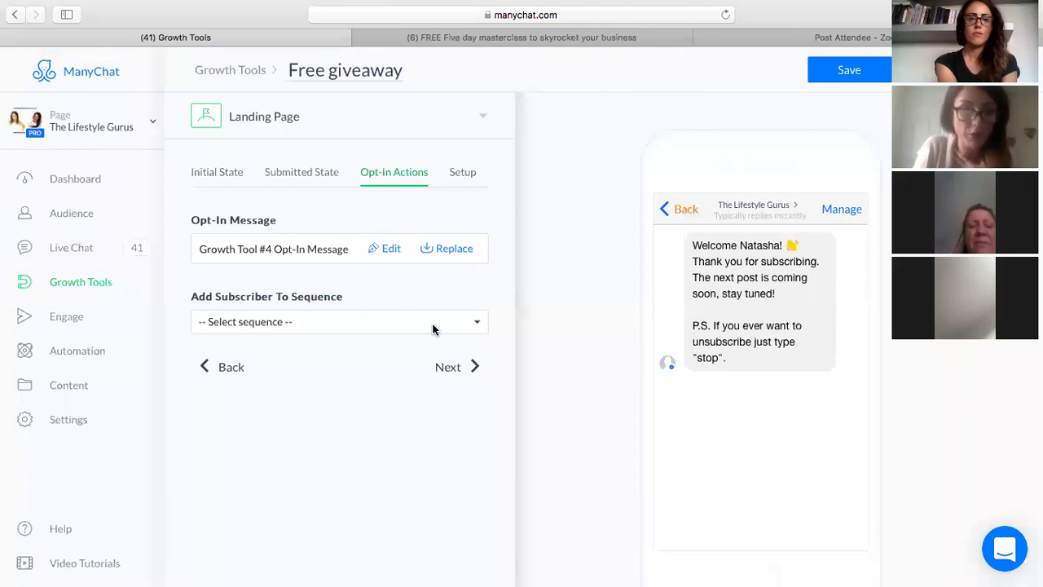
click(466, 326)
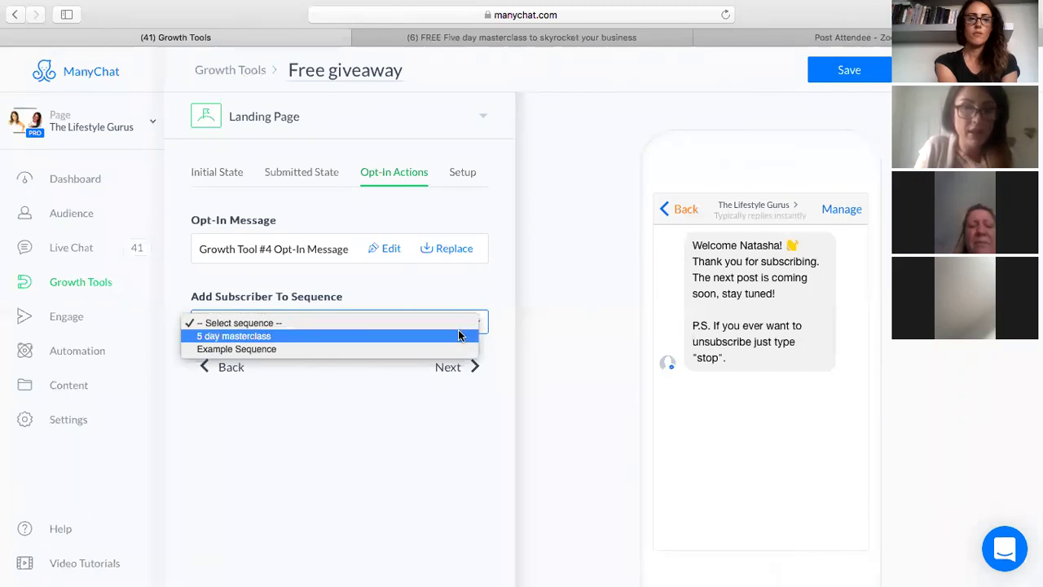
click(468, 309)
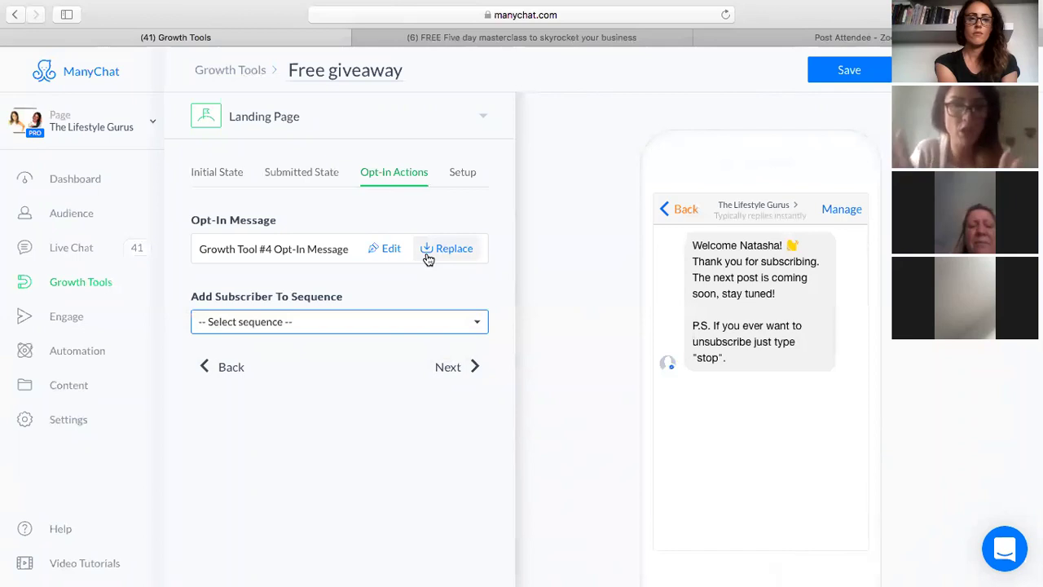
click(400, 253)
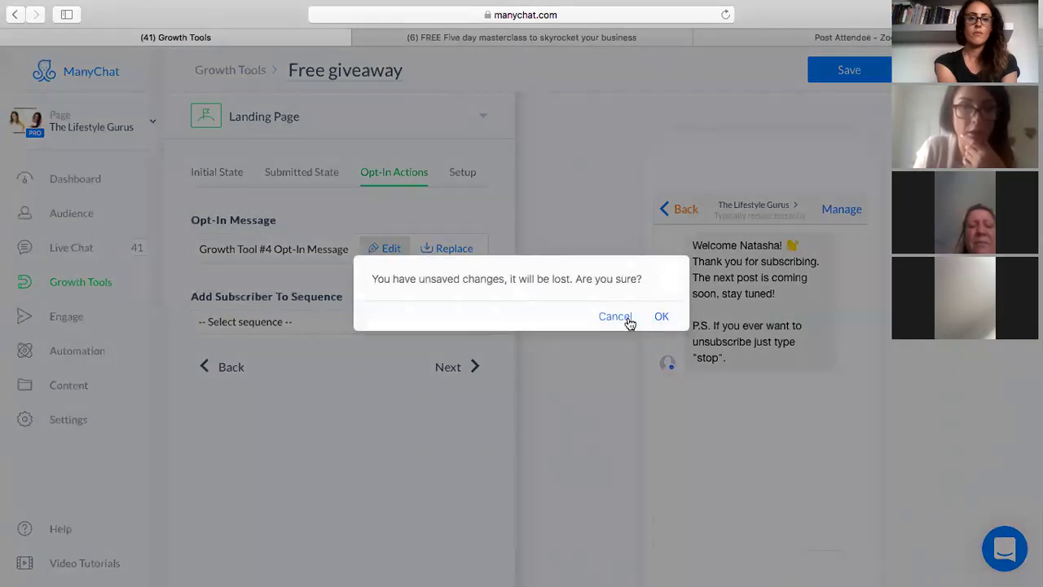
click(615, 317)
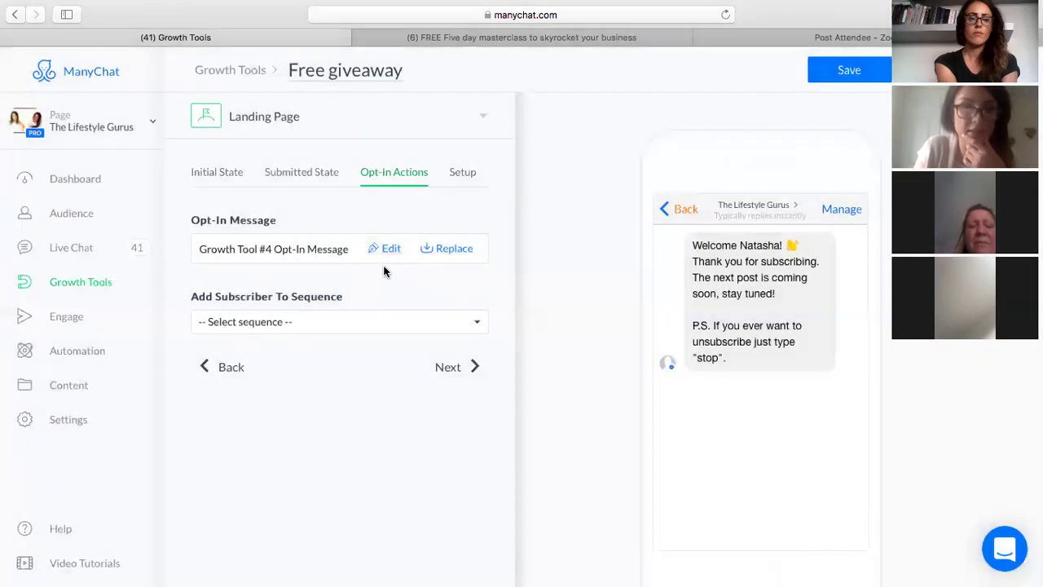
Copy the landing page's URL from its setup and save the growth tool
click(462, 173)
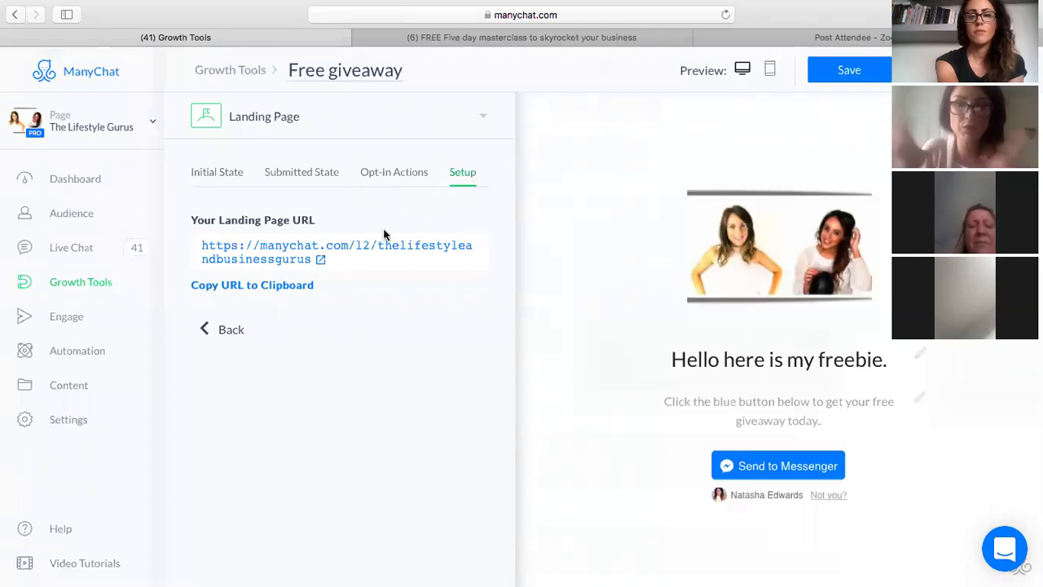
right_click(285, 259)
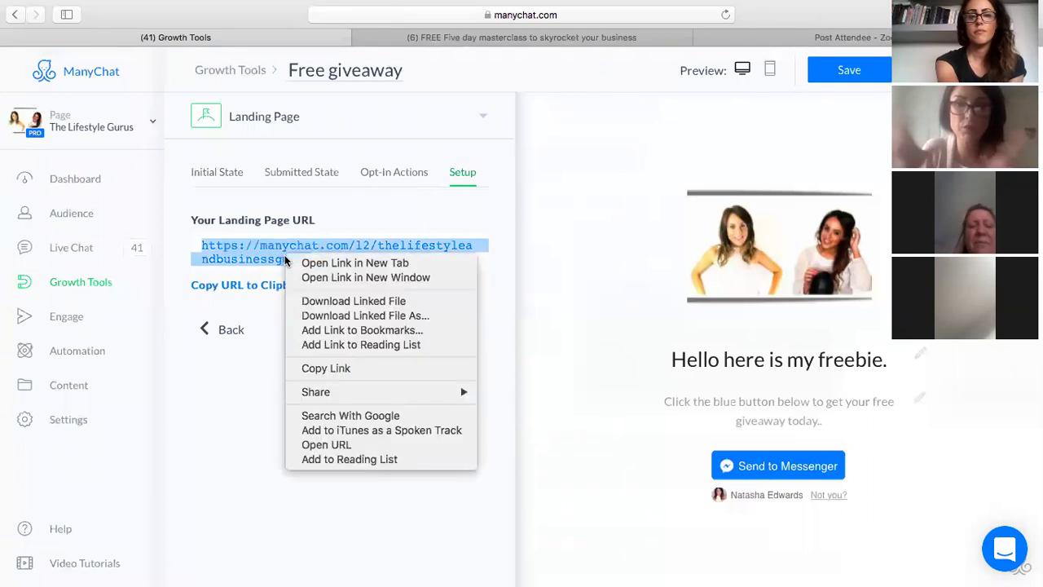
click(342, 368)
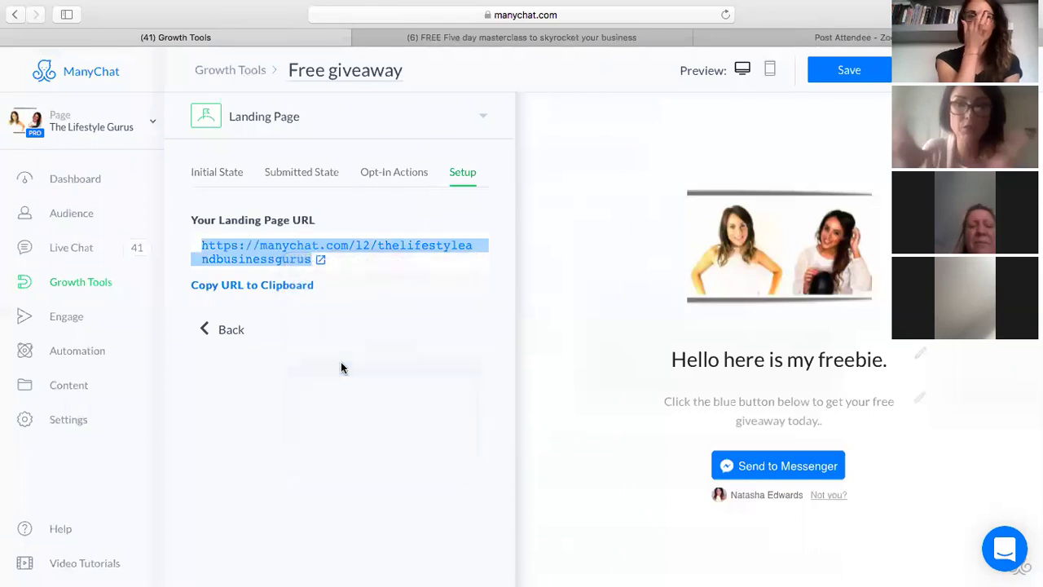
click(864, 69)
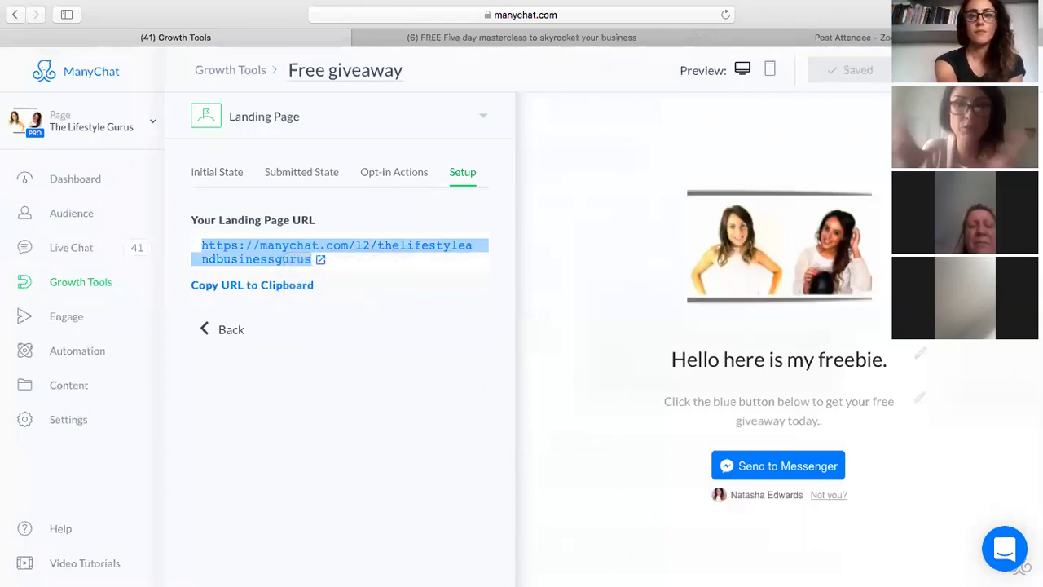
Open the copied landing page URL in a new browser tab to view the live page
key(super+shift+backslash)
key(super+t)
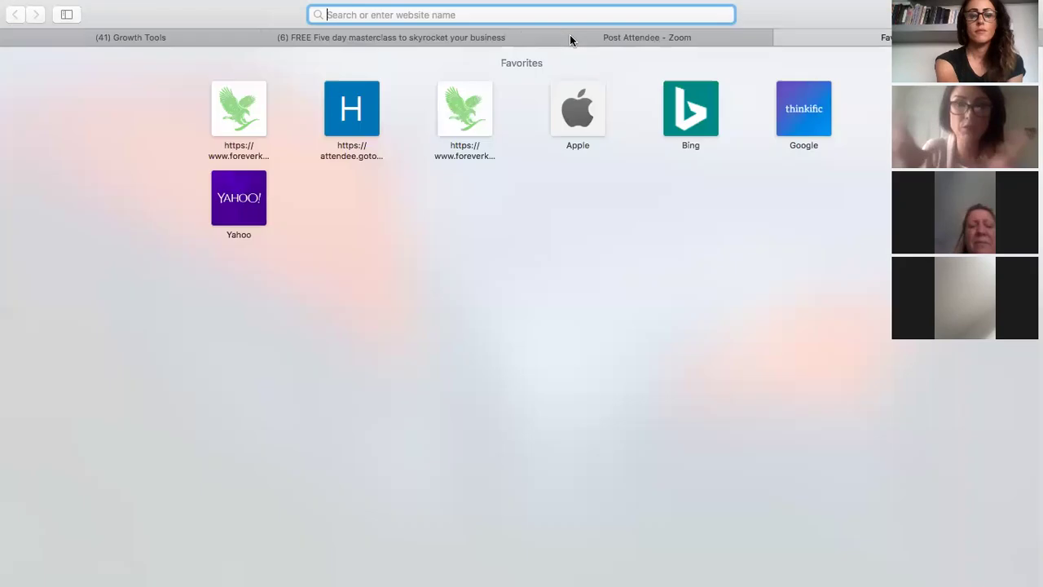
key(super+v)
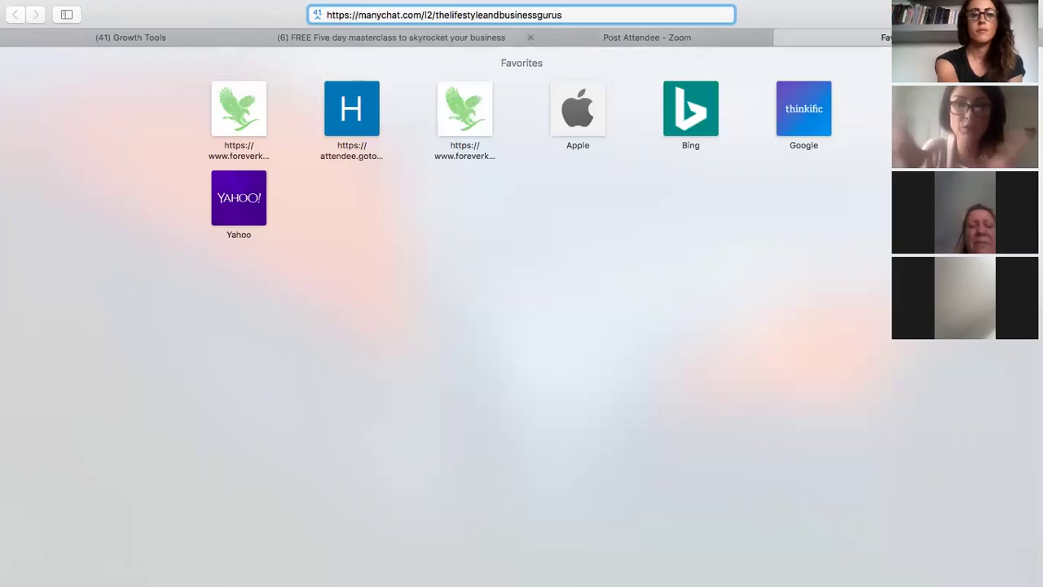
key(Return)
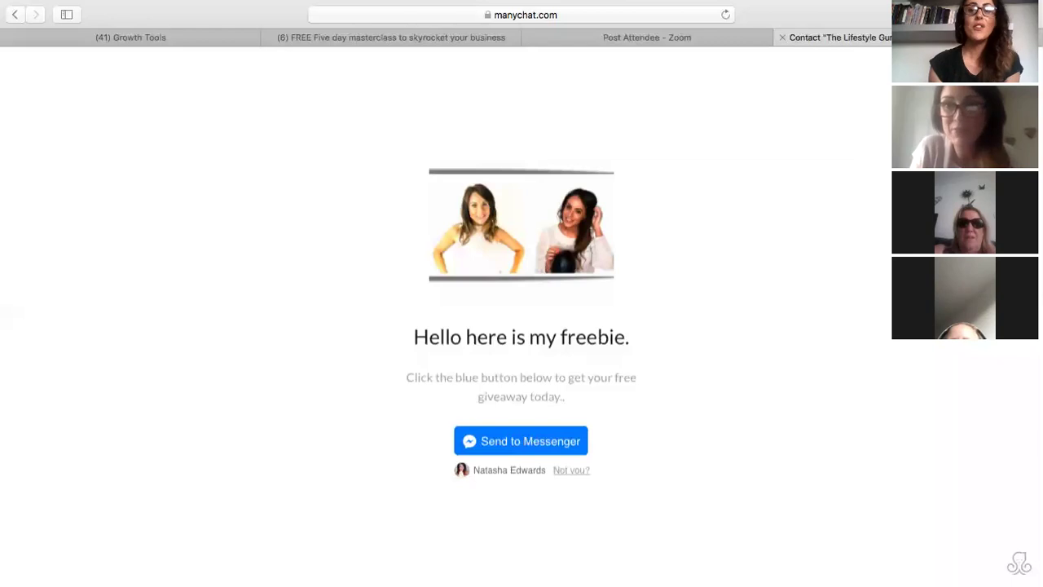
Return to the ManyChat growth tool page and start a new broadcast draft
mouse_move(521, 4)
key(super+shift+backslash)
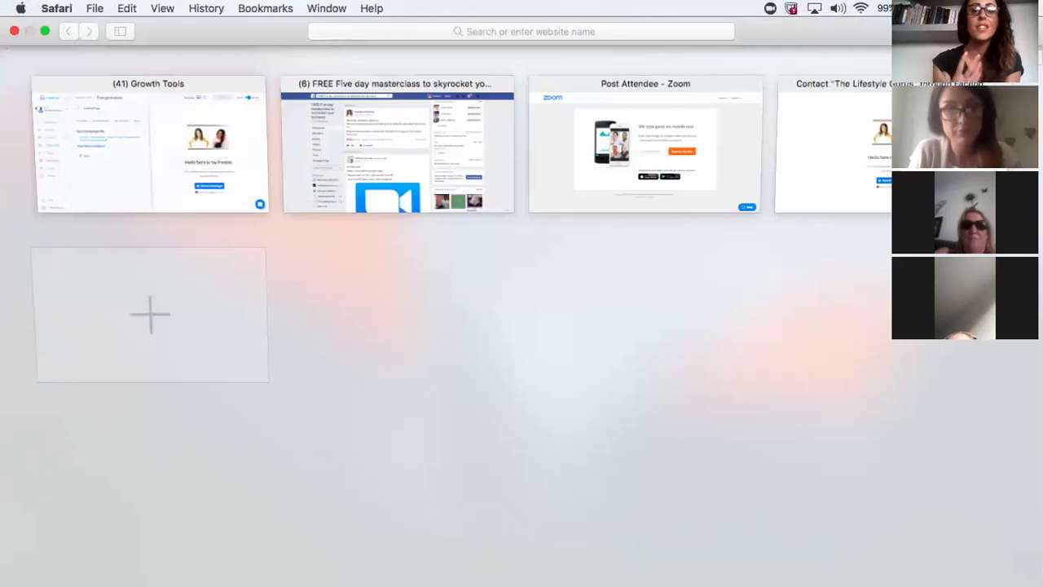
click(193, 153)
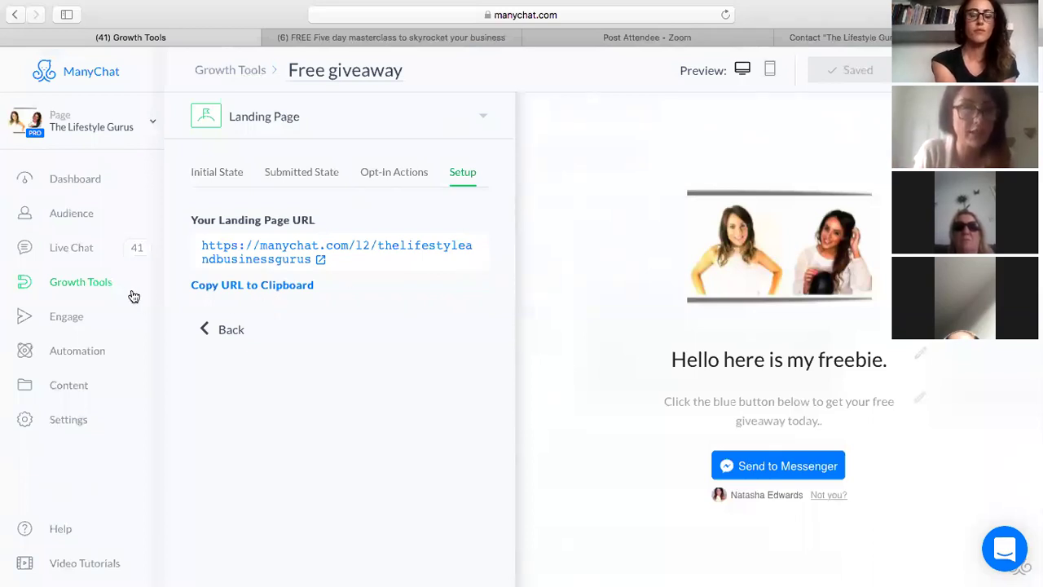
click(67, 316)
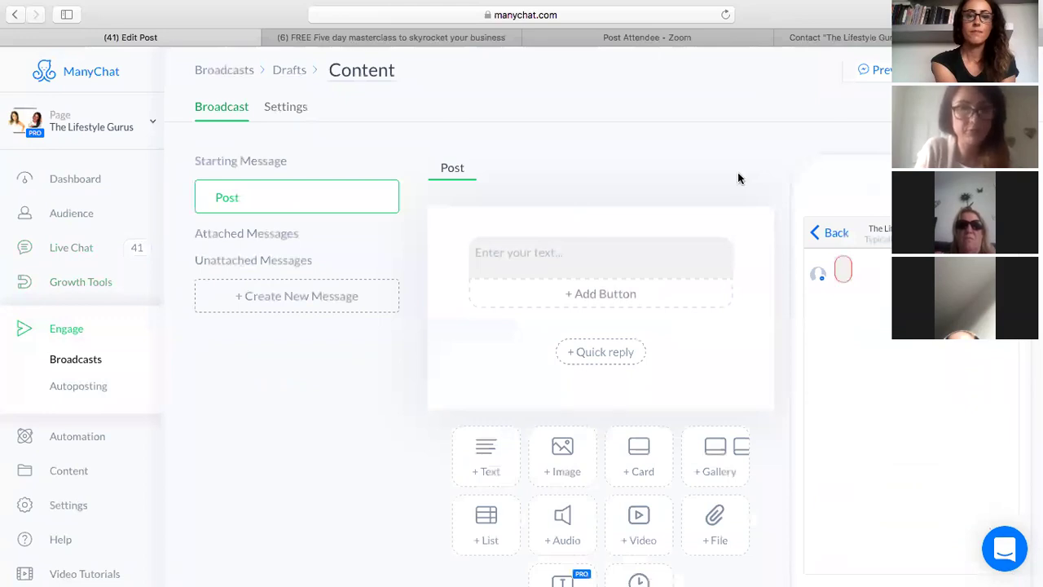
Write the broadcast's text on three lines: "hey", "how you doing" and "i hope you have had a fabulous day!"
click(573, 248)
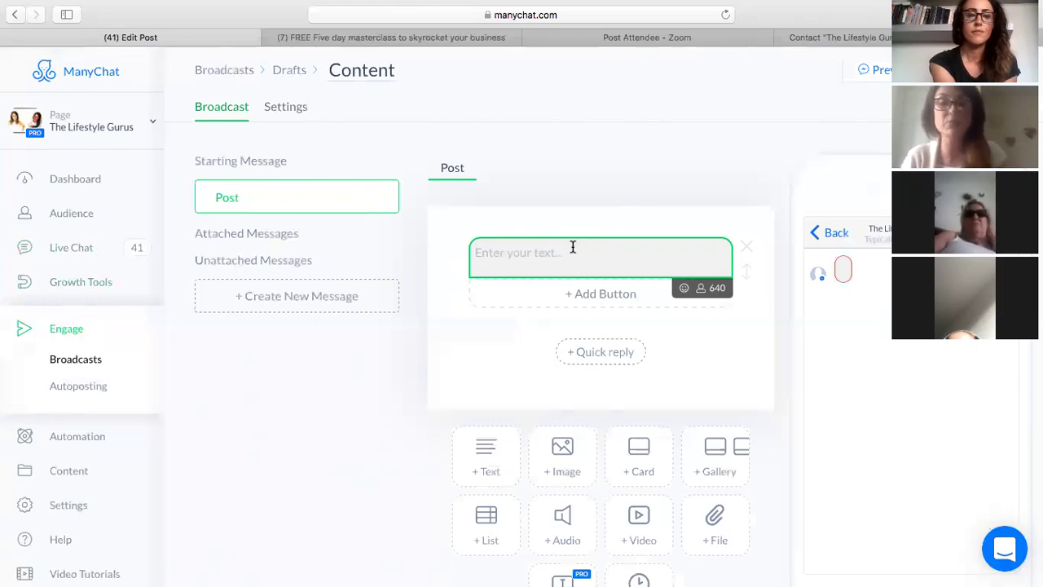
text(hey)
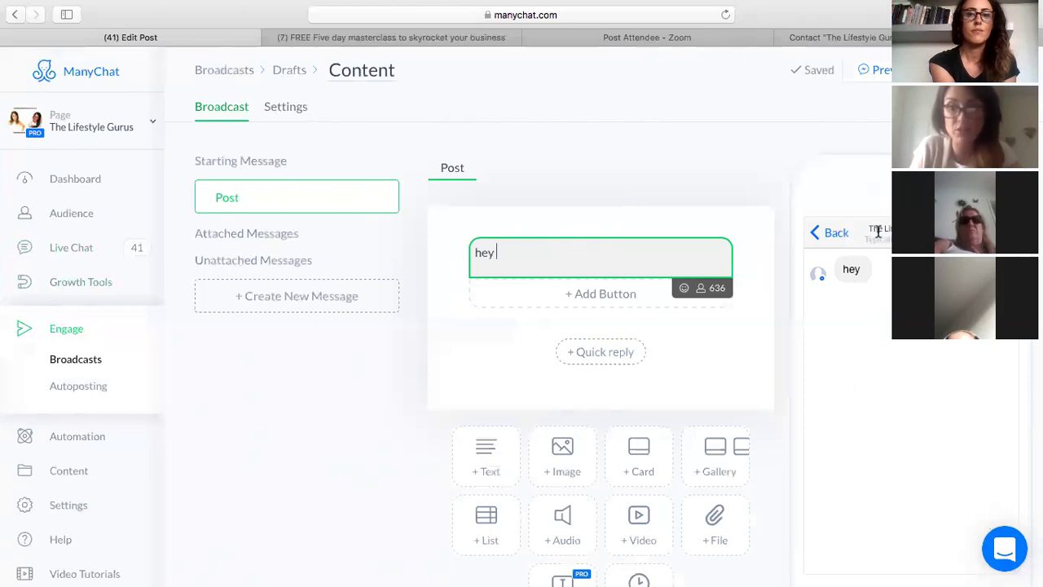
key(Return)
text(how you di)
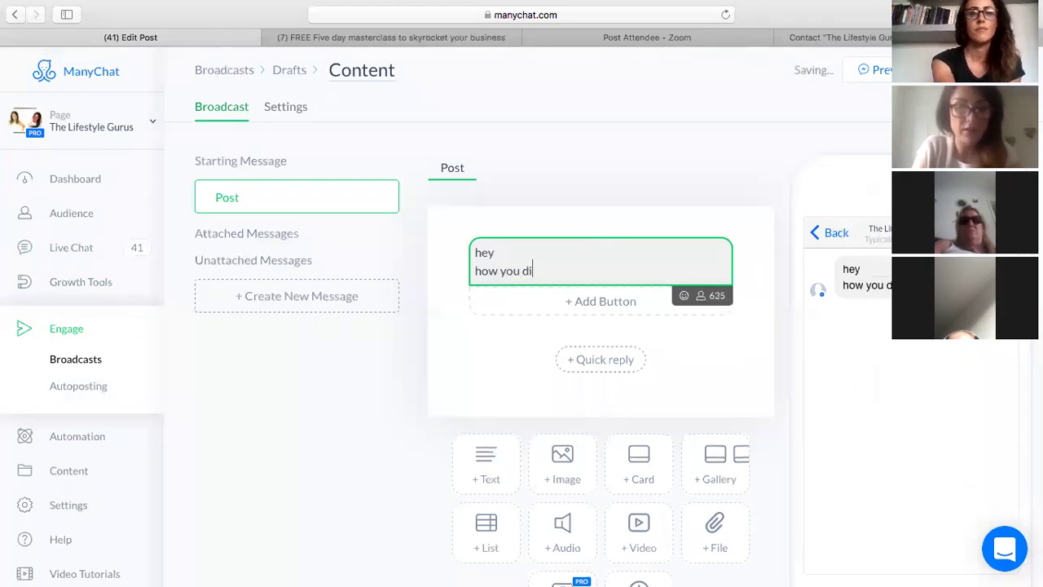
key(BackSpace)
text(oing)
key(Return)
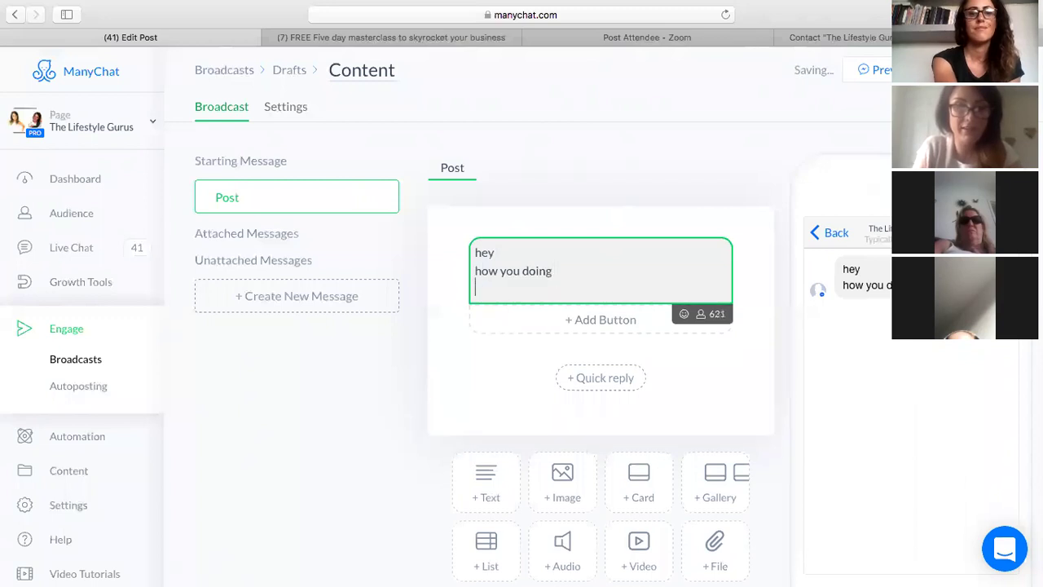
text(i hope you have had a fabulous day!)
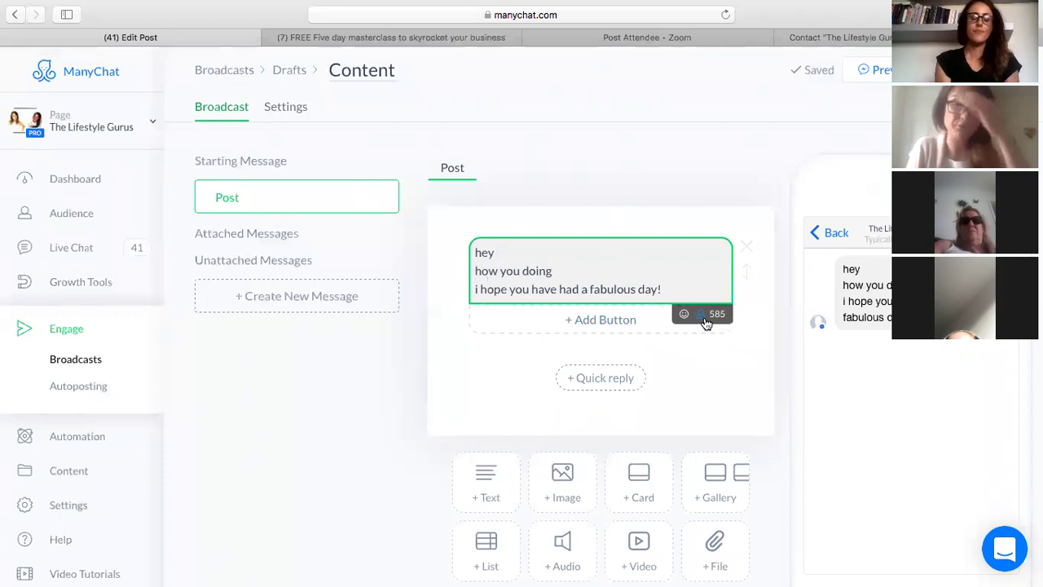
Add a "Join Now" button under the broadcast text that opens the copied landing page URL as a website
click(636, 320)
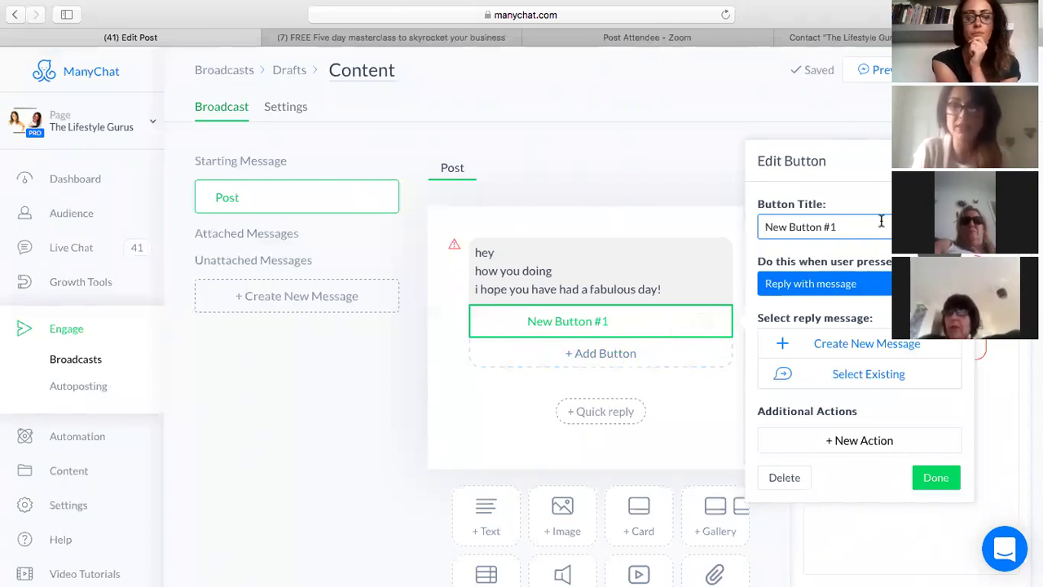
triple_click(764, 222)
text(Join Now)
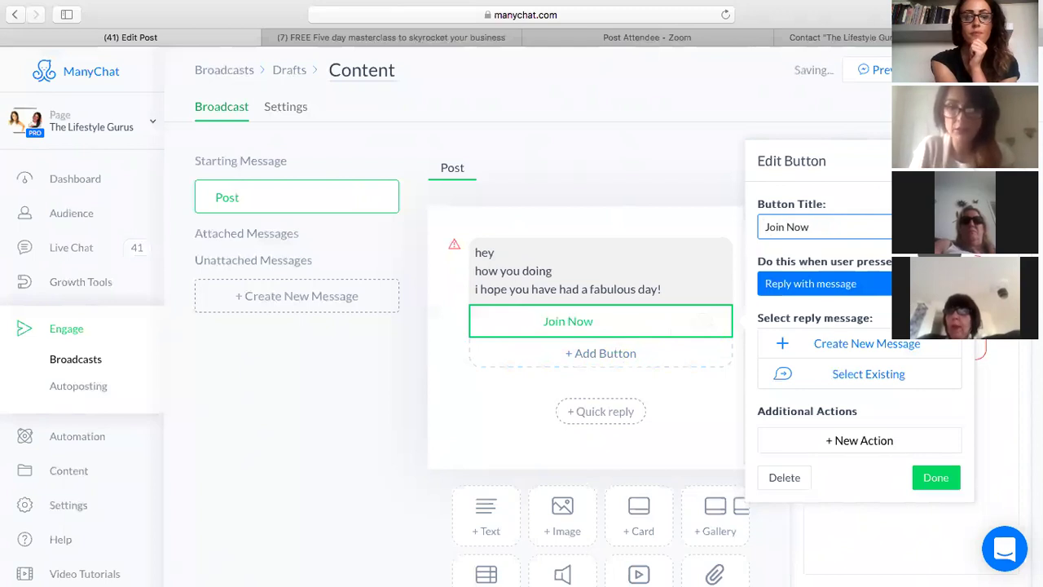
click(864, 283)
click(871, 298)
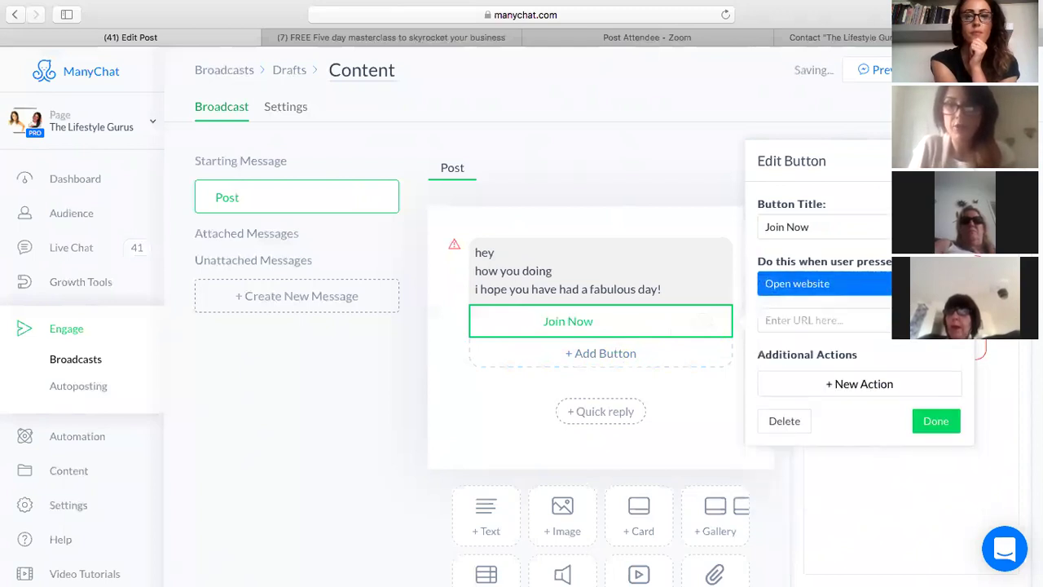
click(897, 348)
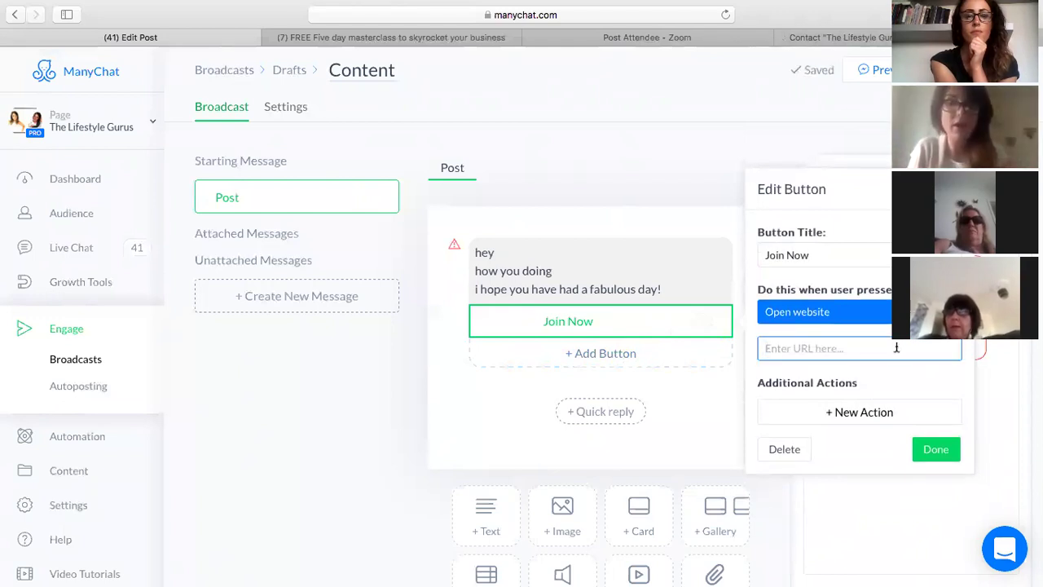
key(super+v)
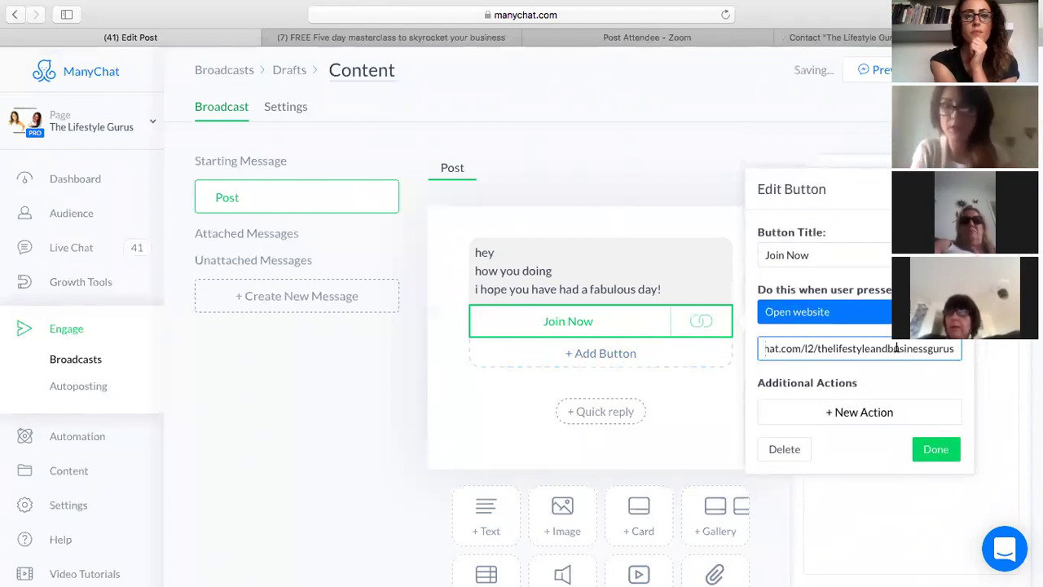
click(931, 450)
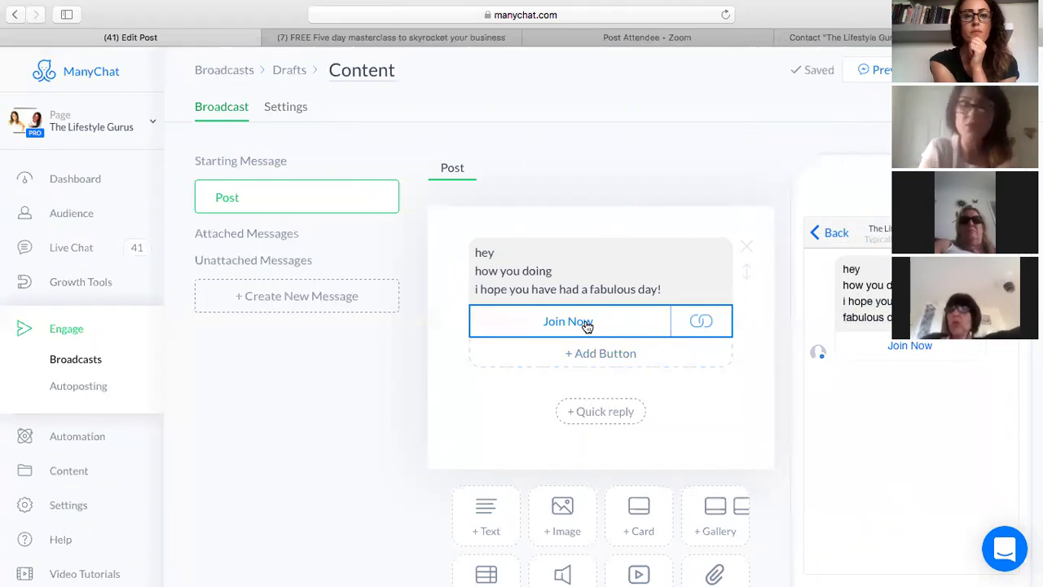
Add a second button titled "No Thanks" that replies with a newly created message
click(575, 359)
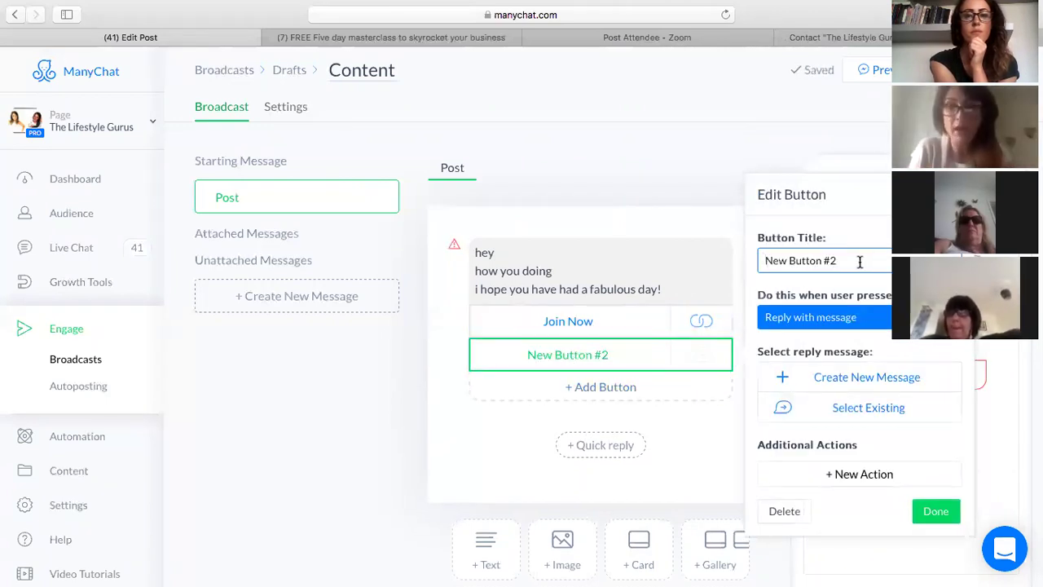
drag(860, 261, 762, 255)
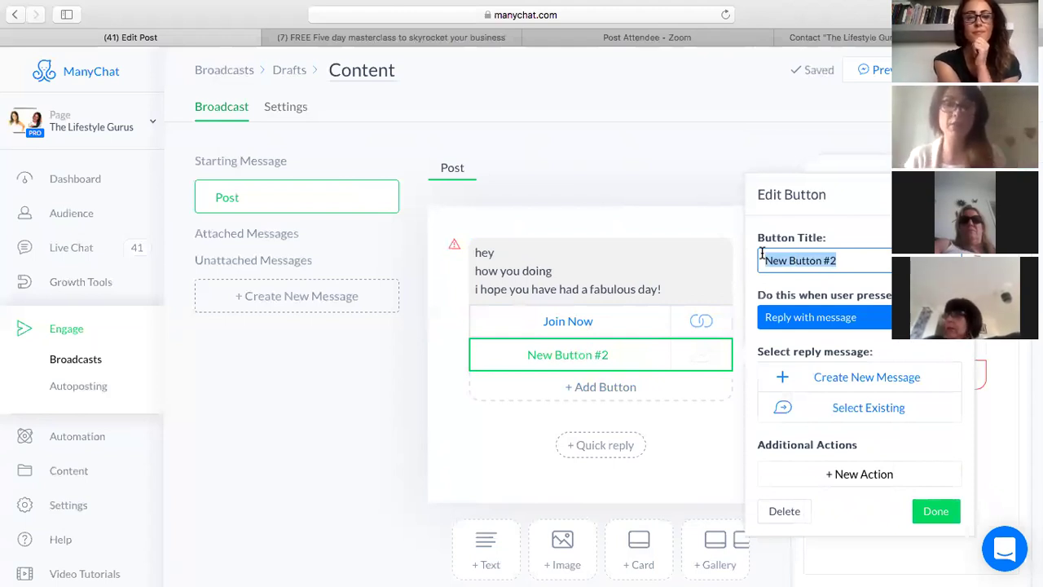
key(BackSpace)
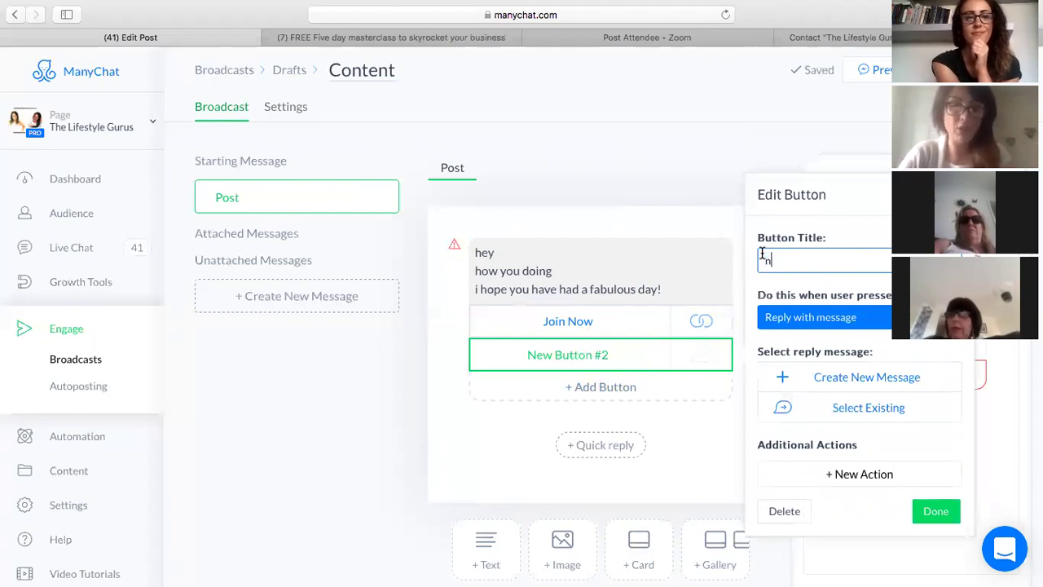
text(No)
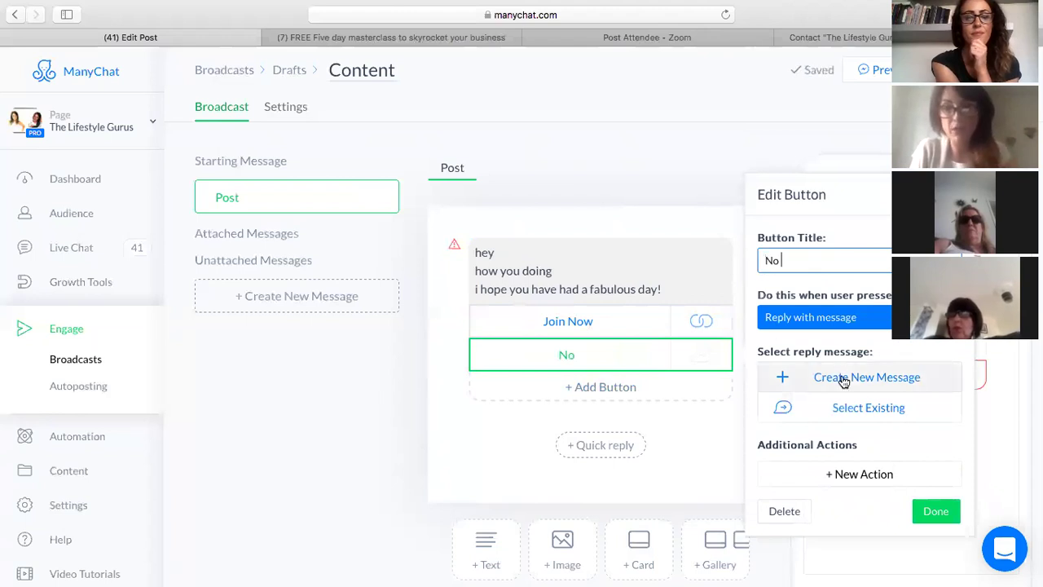
text( Thanks)
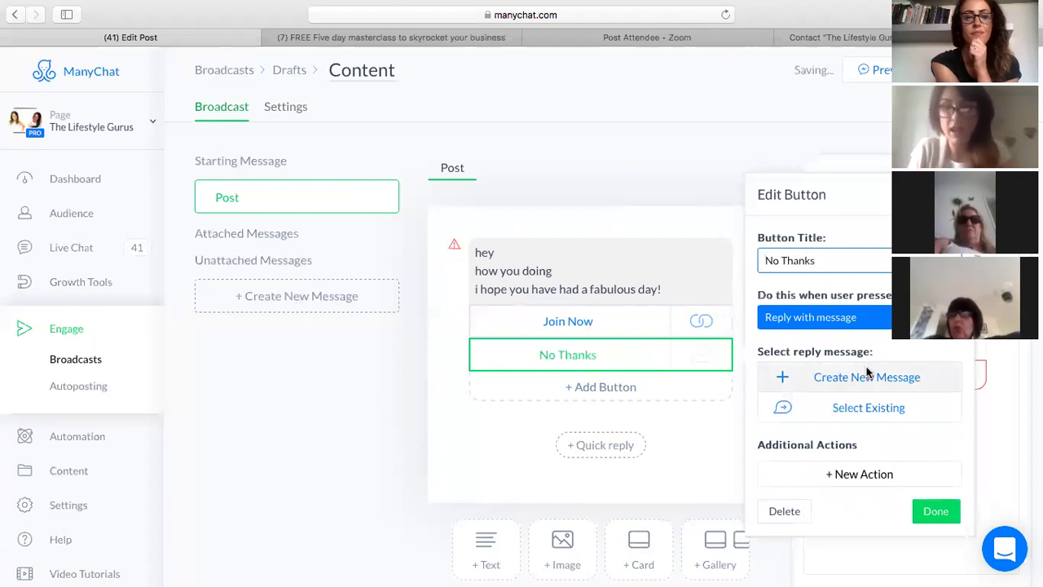
click(868, 374)
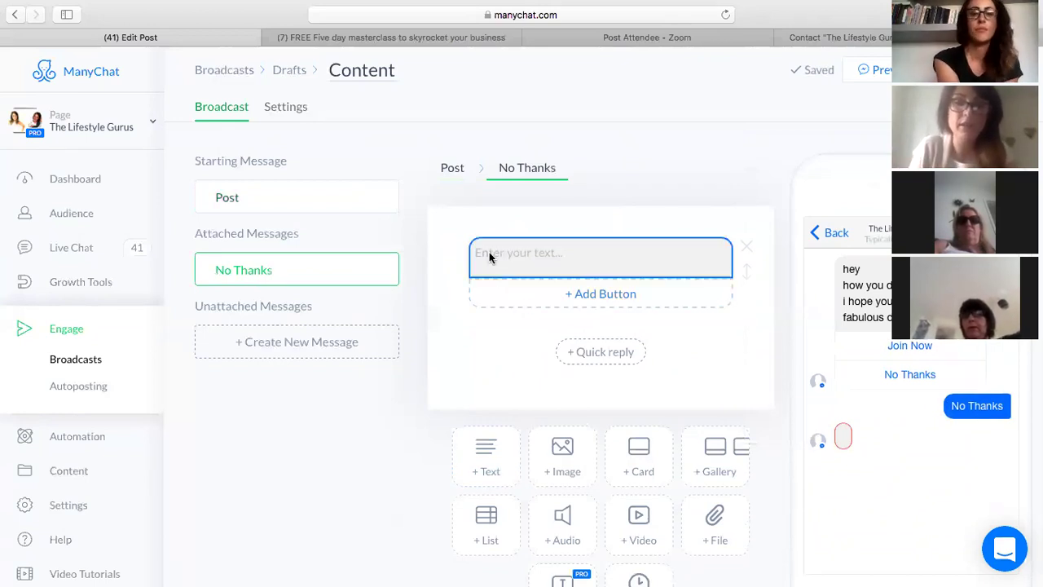
Write the "No Thanks" reply text: "Oh im so sorry to hear you are not interested may i ask why?"
click(539, 262)
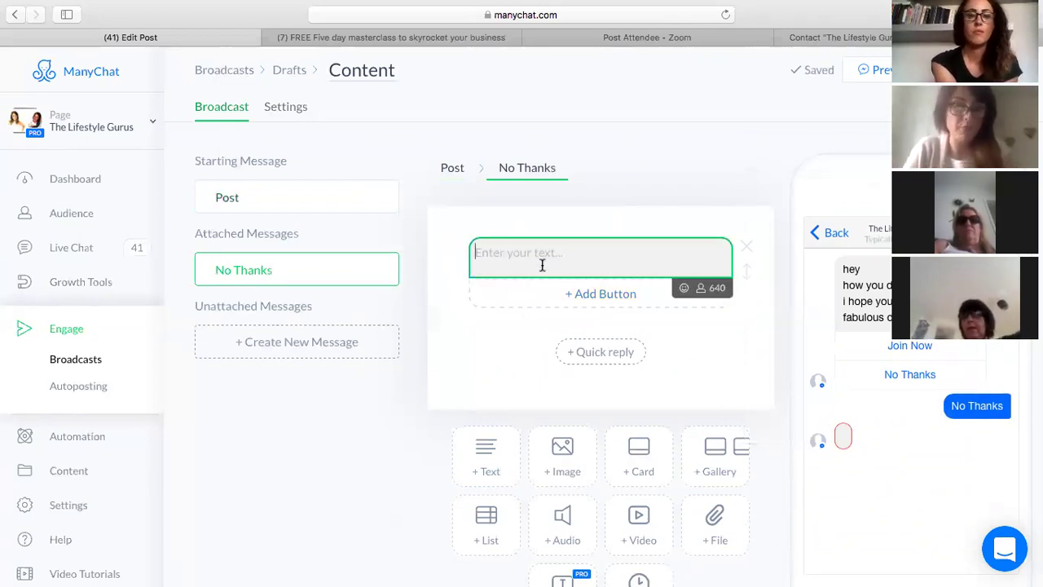
text(Oh i)
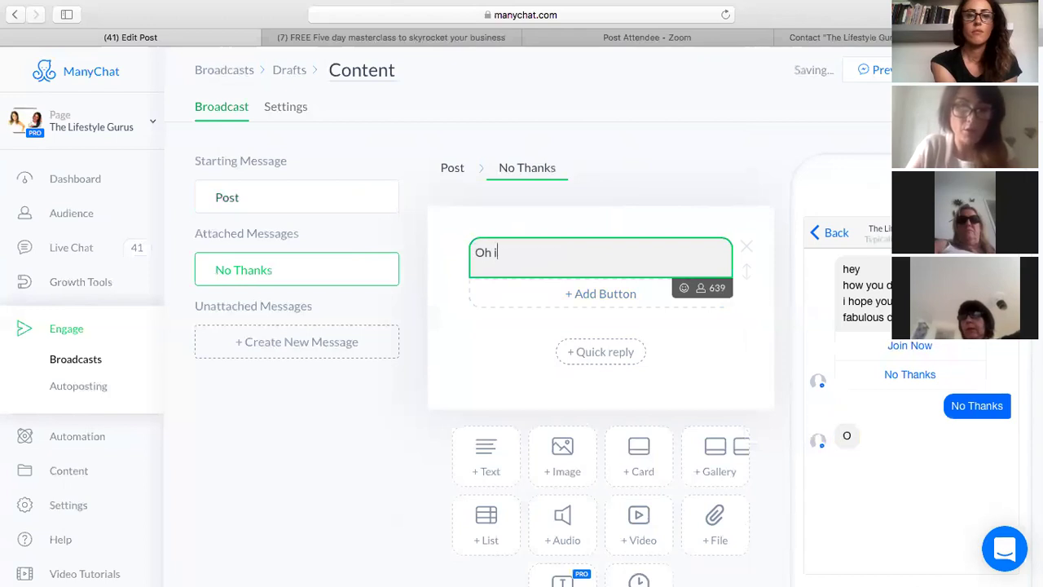
text(m so sorr)
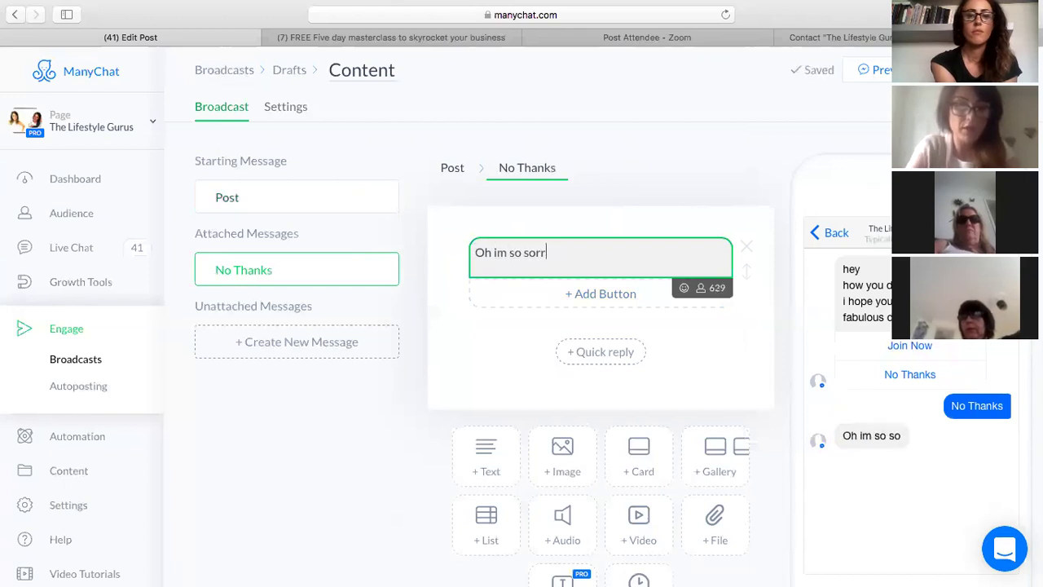
text(y to hear )
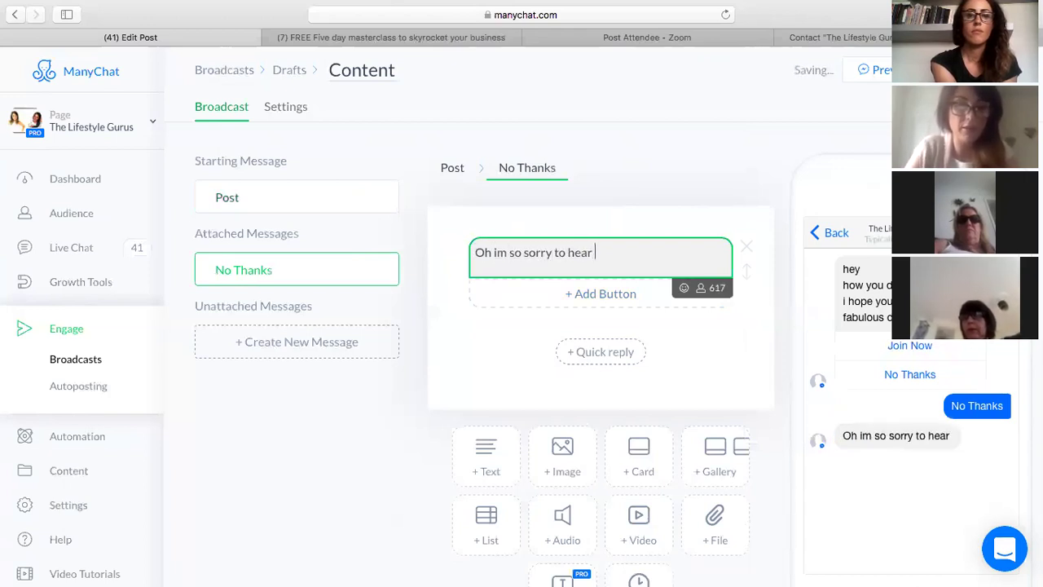
text(you are no)
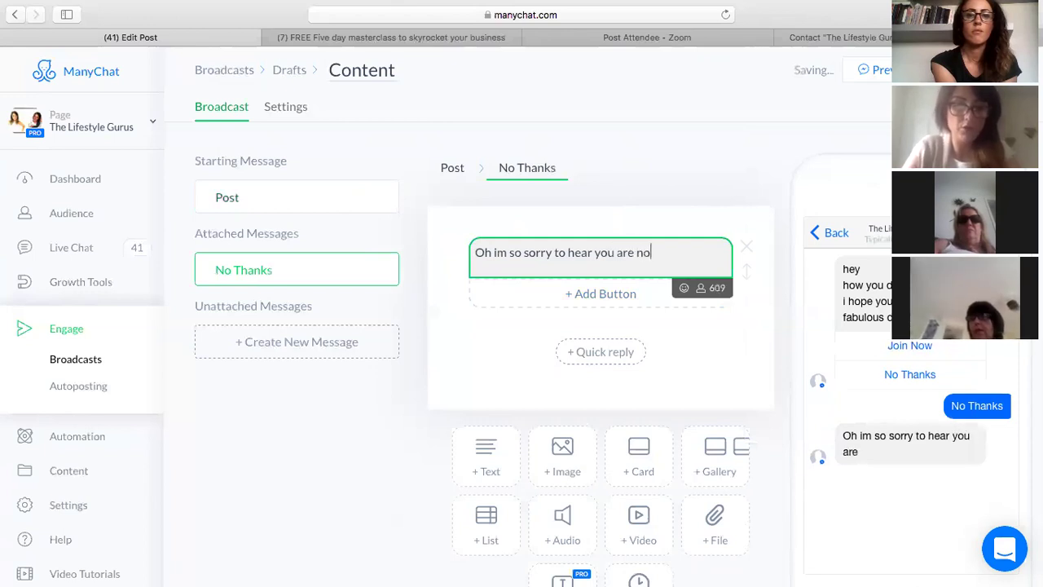
text(t intereste)
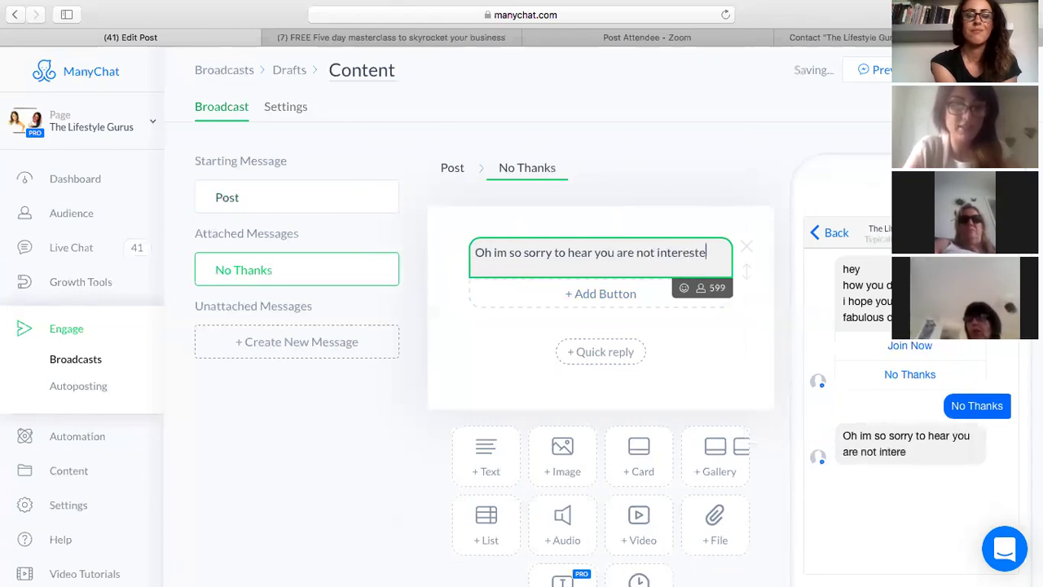
text(d may i ask )
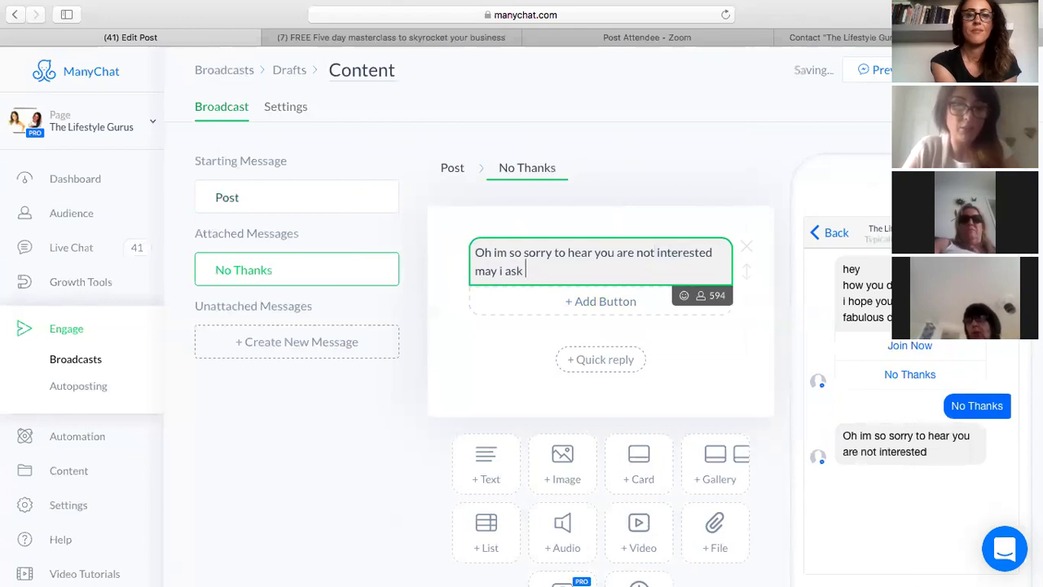
text(why?)
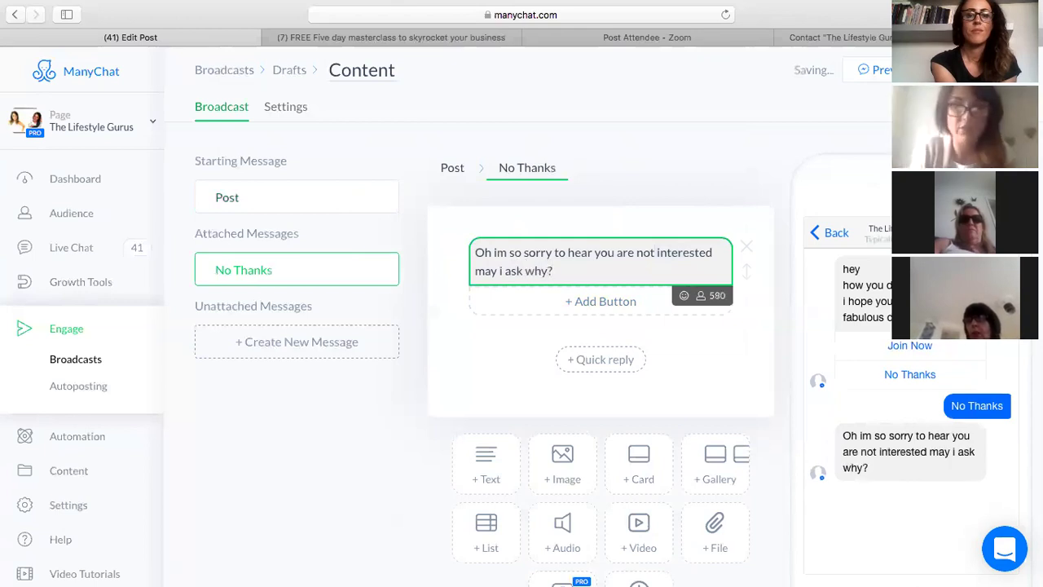
Add two buttons to the "No Thanks" reply, titled "Not the right time" and "Sorry I meant yes"
click(536, 308)
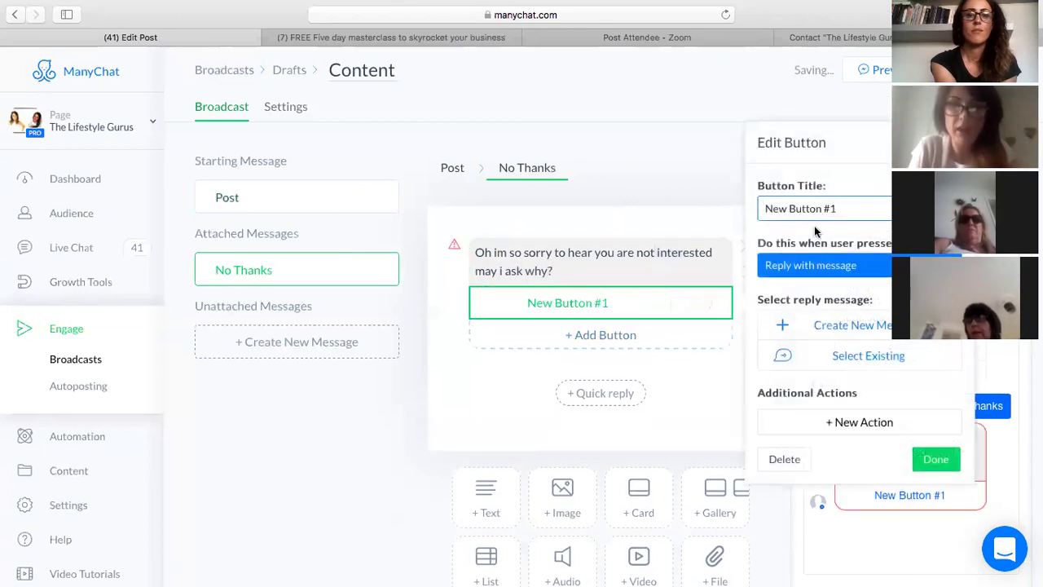
drag(843, 210, 718, 210)
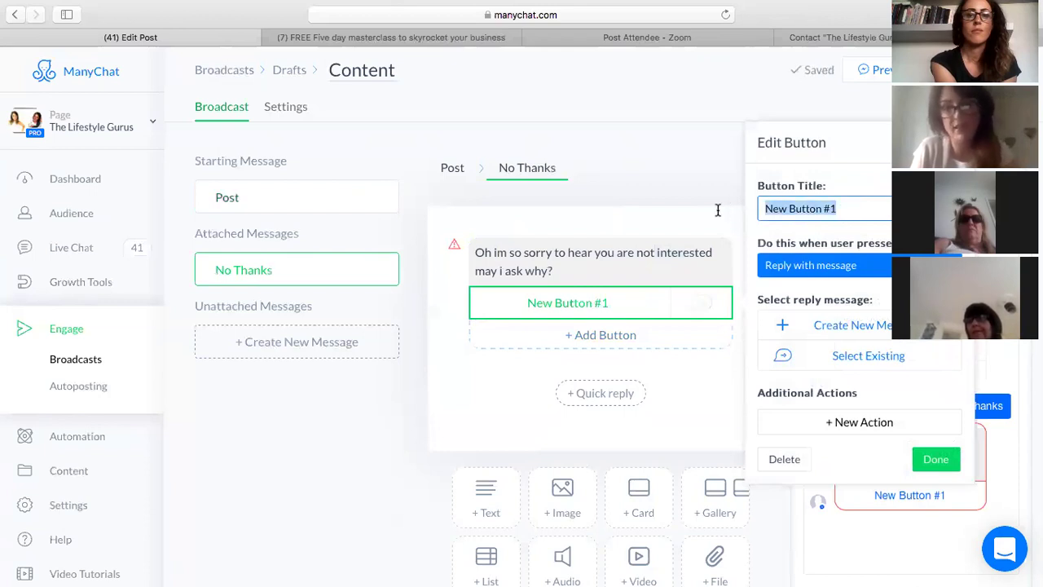
text(No)
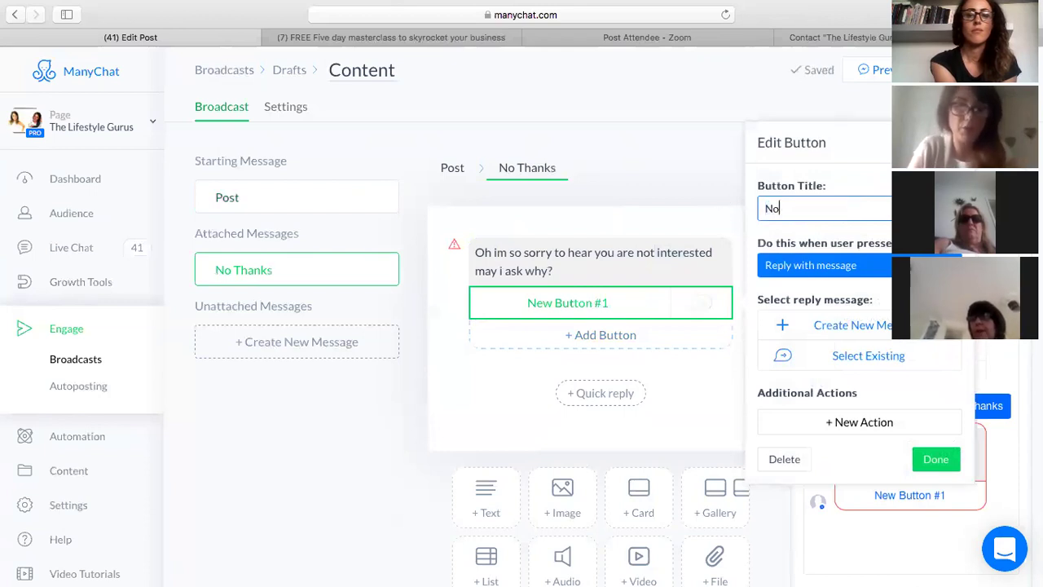
text(t the right time)
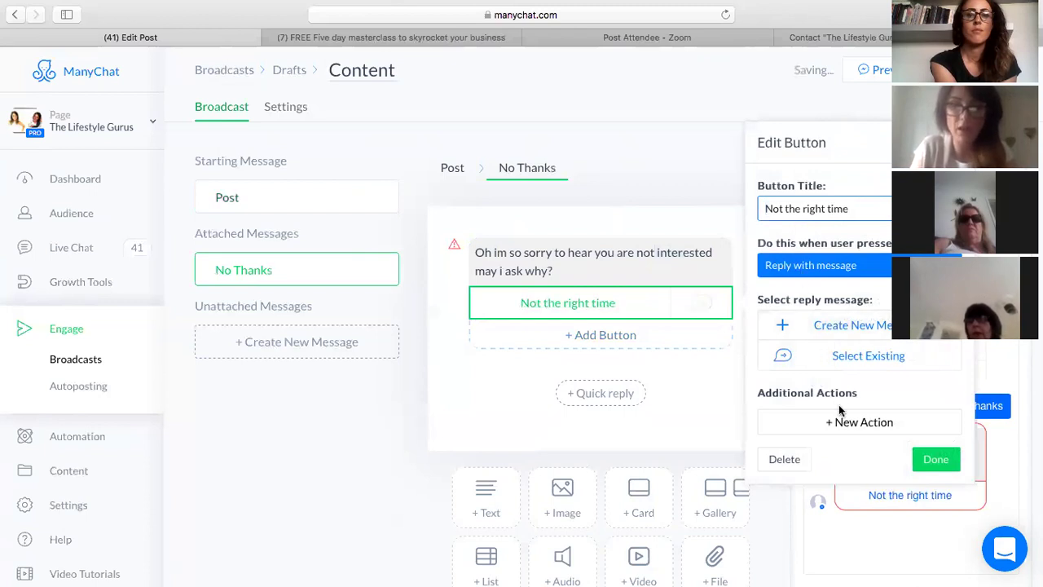
click(681, 349)
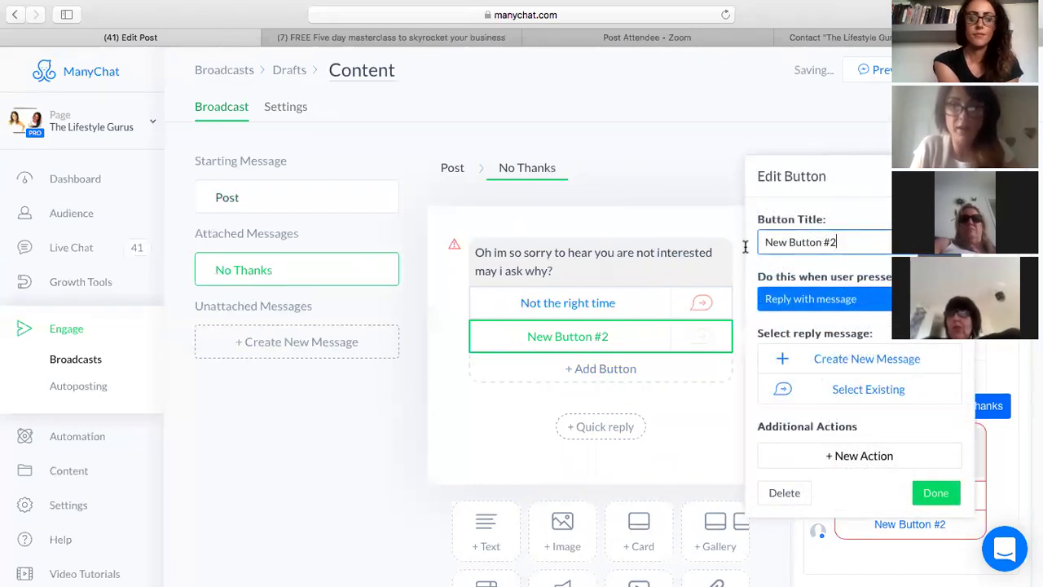
triple_click(810, 249)
text(Sorry I meant yes)
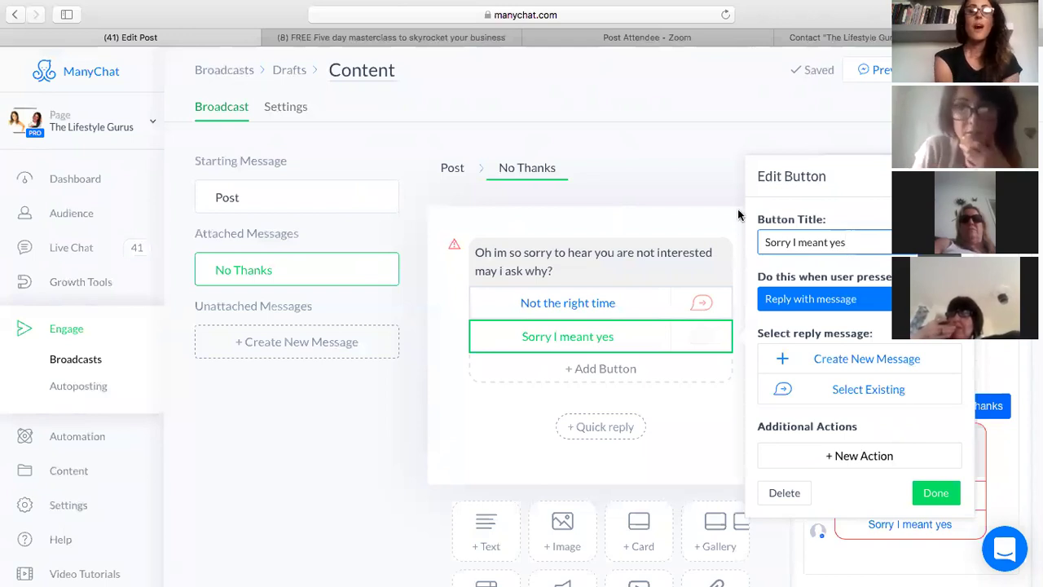
click(346, 433)
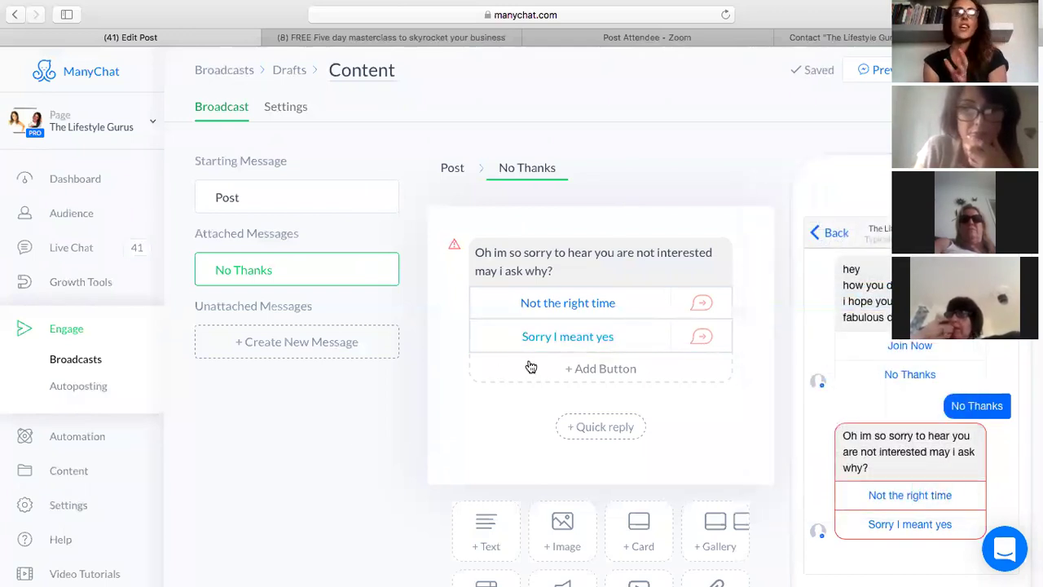
Add an image block below the "No Thanks" reply's buttons and upload "FullSizeRender 2.jpg" from the Desktop
scroll(528, 365, down, 2)
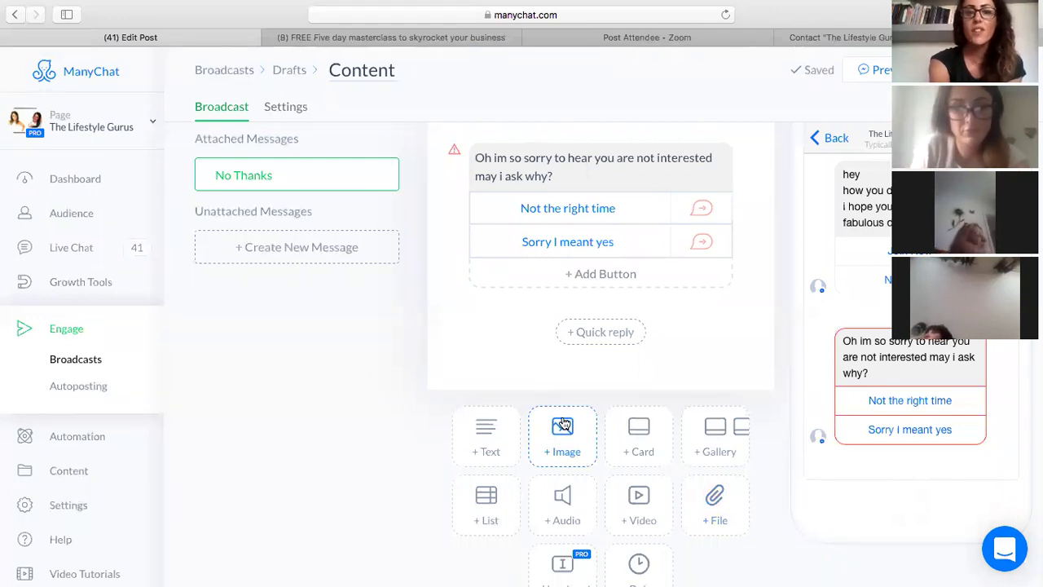
scroll(564, 422, down, 1)
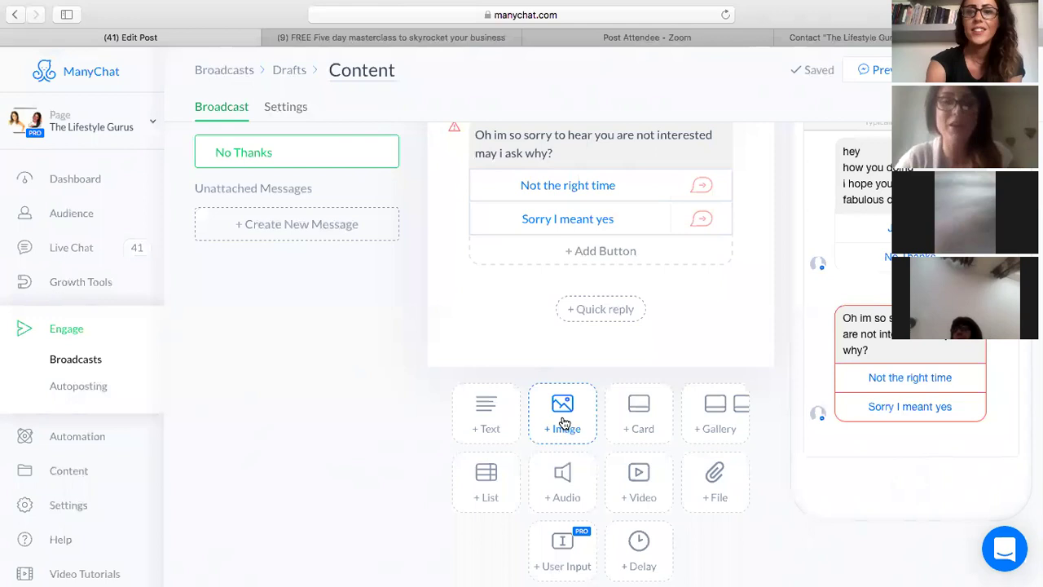
click(563, 422)
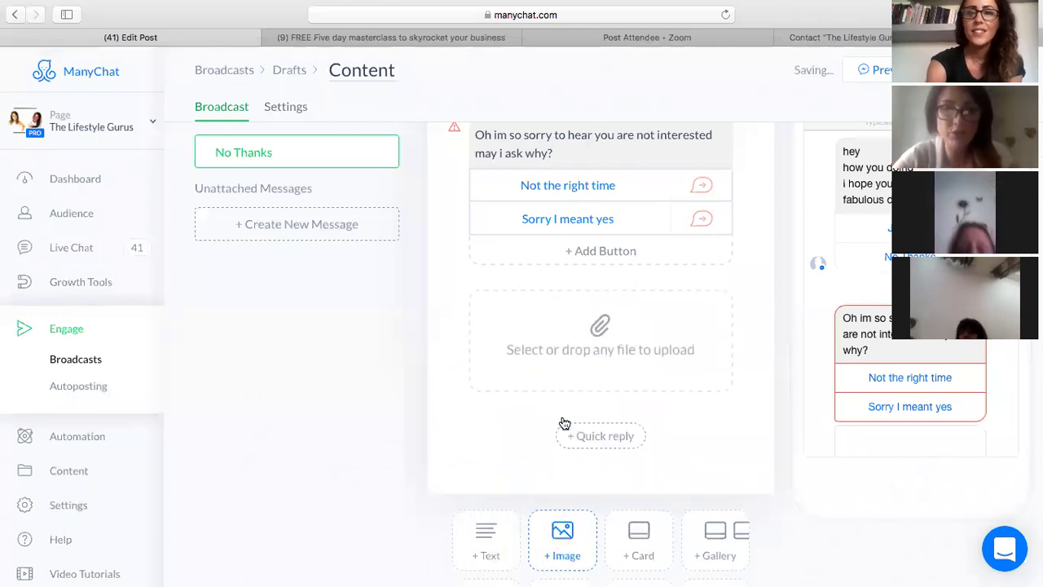
click(611, 361)
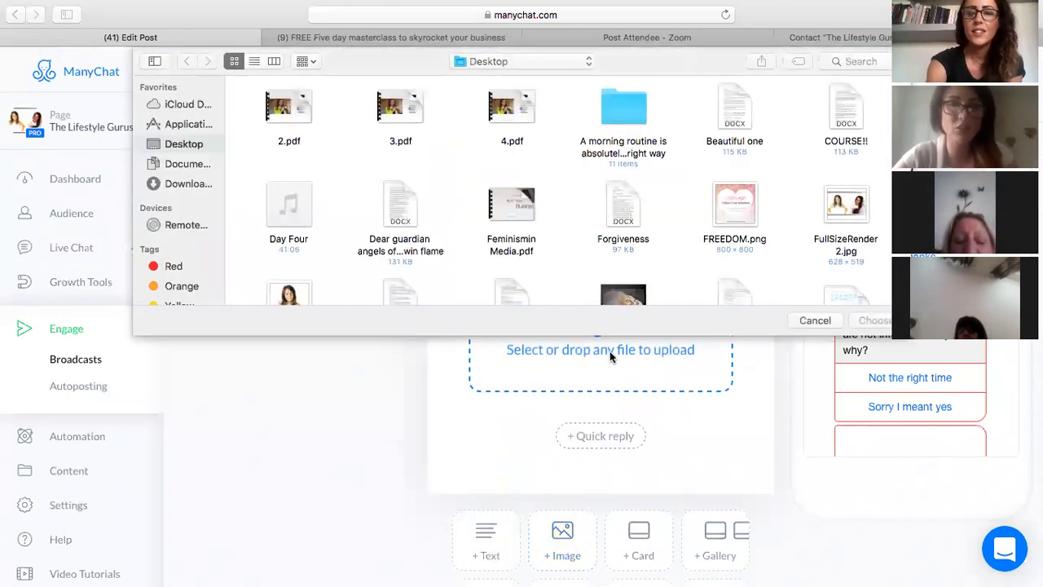
click(847, 203)
click(880, 319)
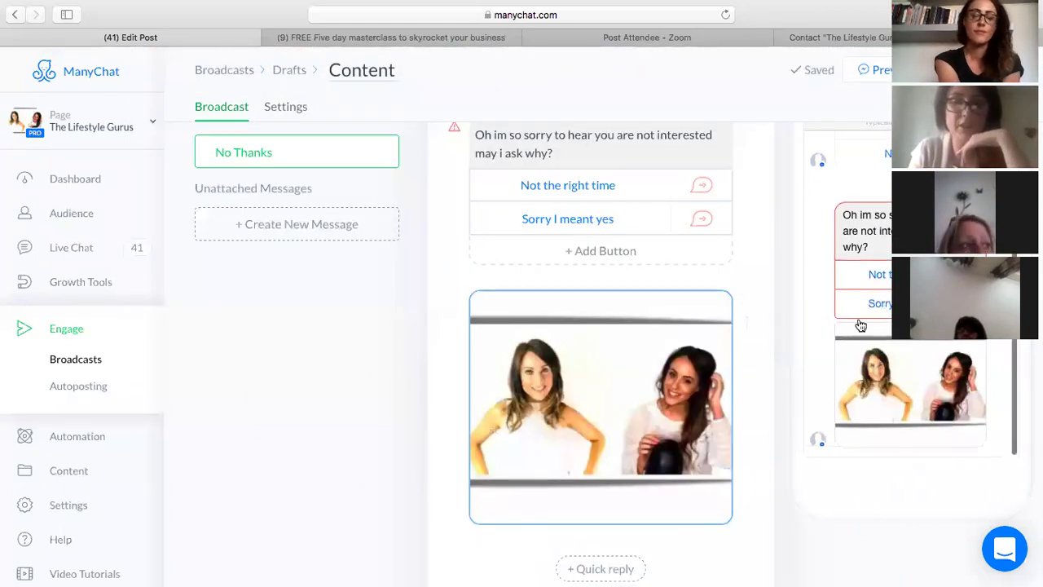
scroll(861, 326, down, 5)
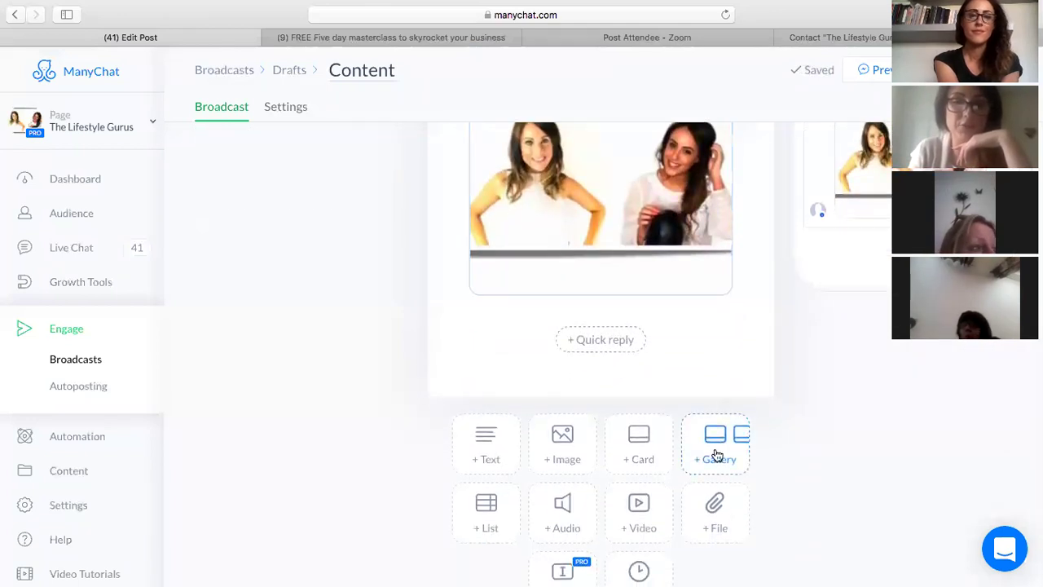
scroll(661, 545, down, 1)
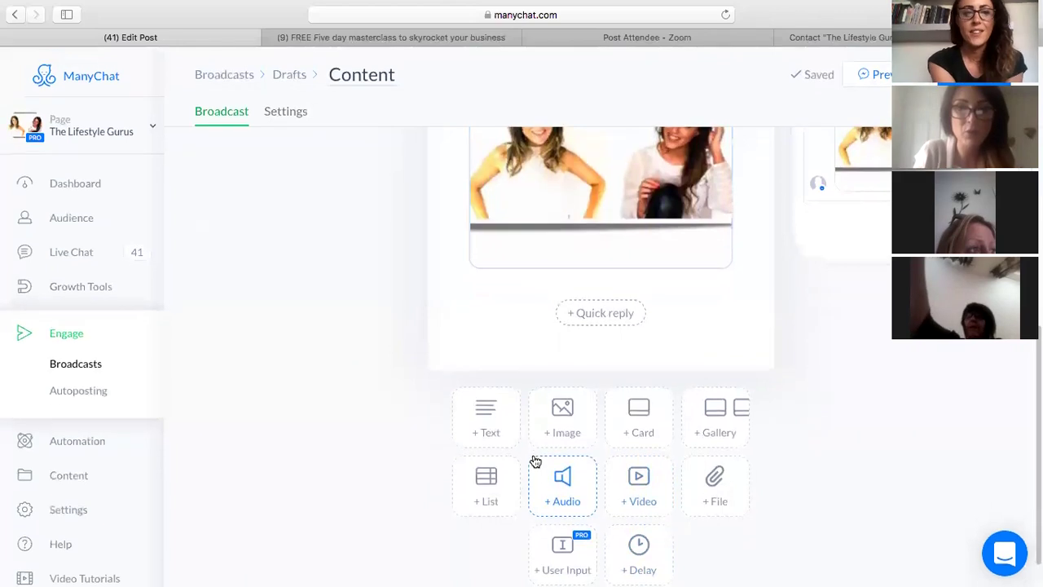
scroll(544, 420, up, 2)
scroll(544, 420, up, 8)
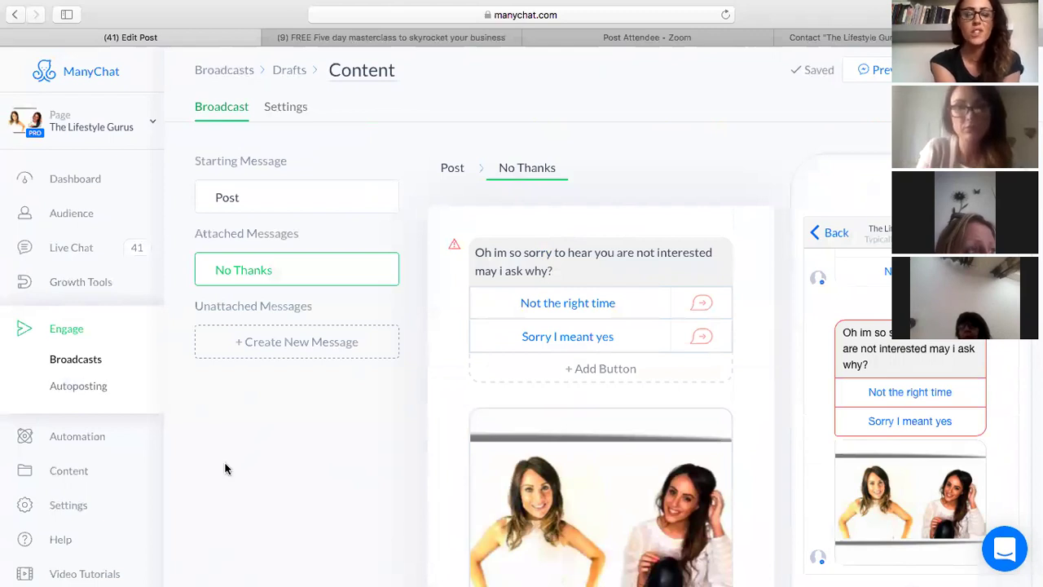
Schedule the broadcast for July 6, 2017 at 10:38 PM in its settings
scroll(535, 430, down, 3)
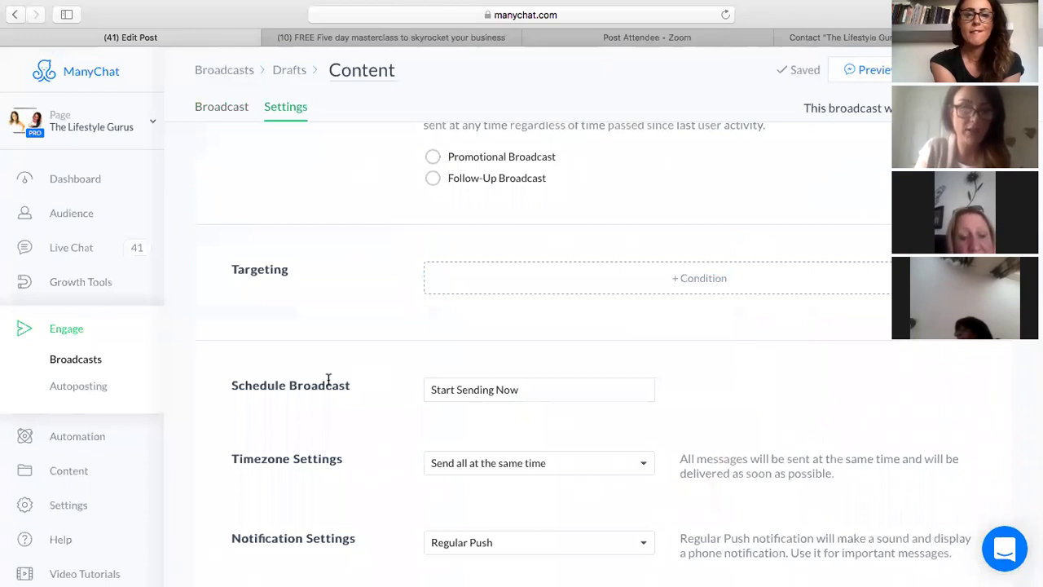
click(503, 396)
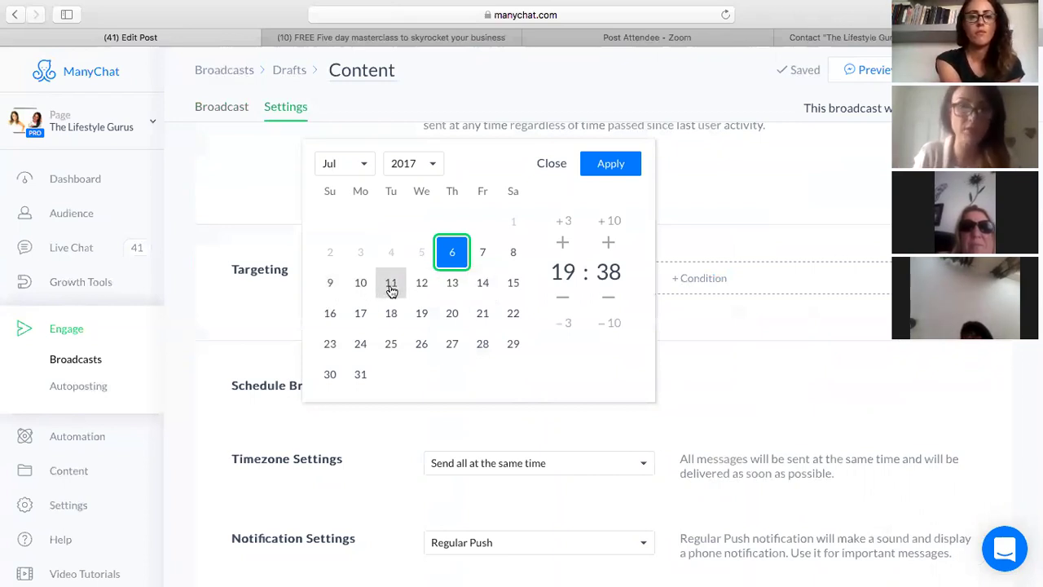
click(562, 244)
click(562, 244)
click(562, 244)
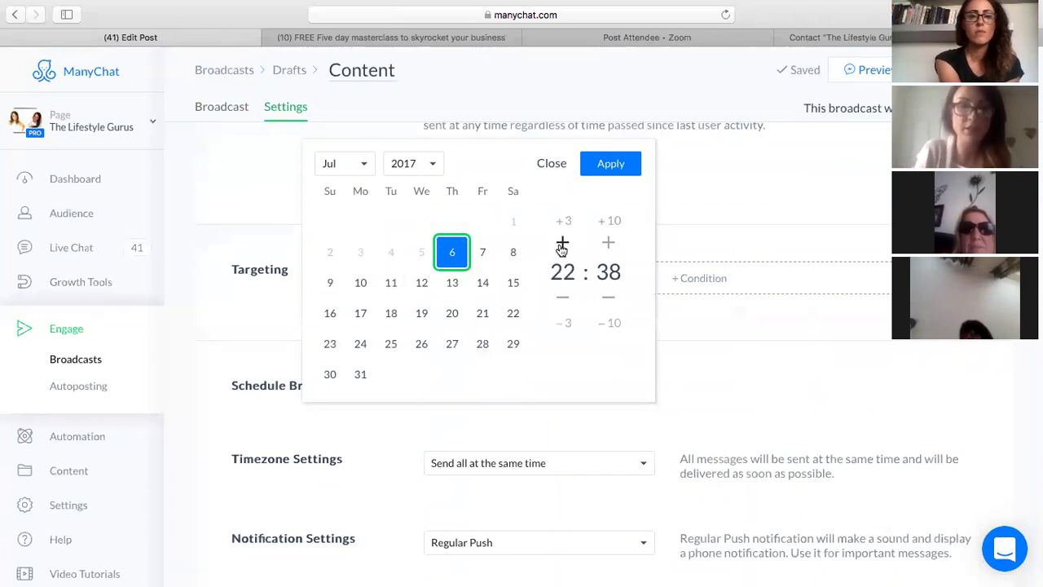
click(610, 164)
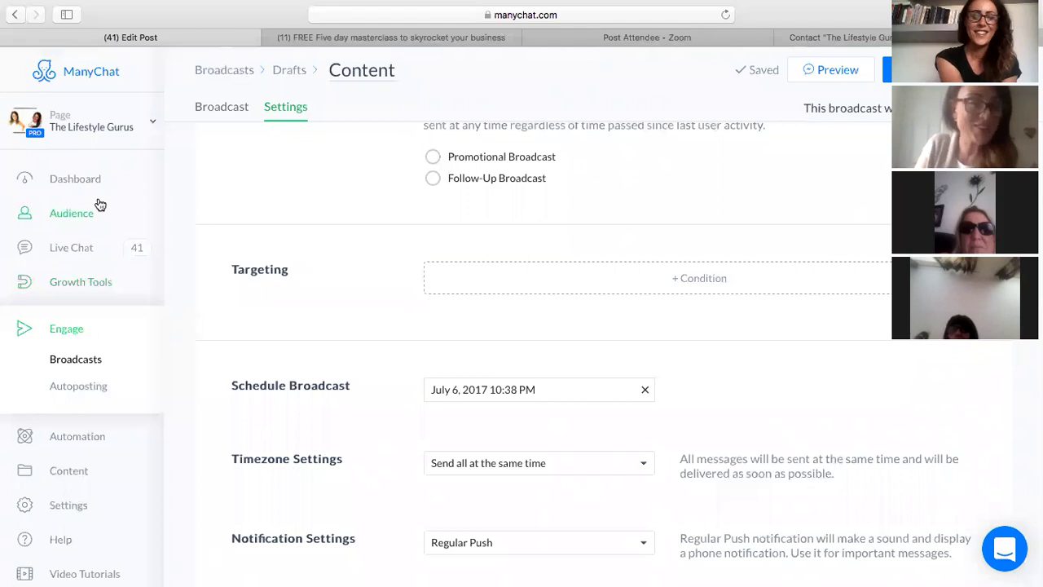
Send a "Hey" greeting with the subscriber's first name to the closed live chat conversation asking whether the training will be recorded
click(64, 249)
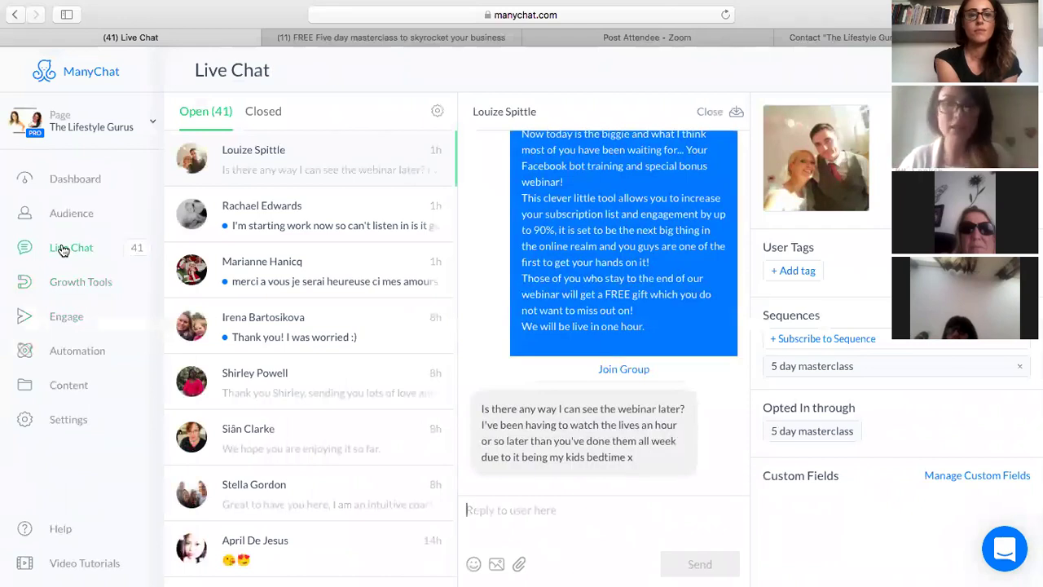
click(262, 112)
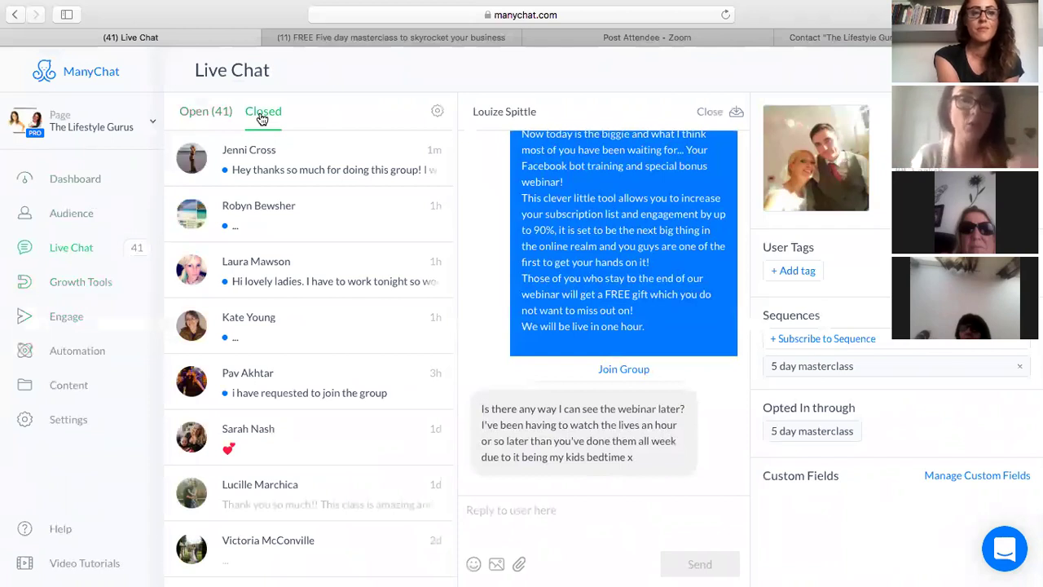
click(265, 251)
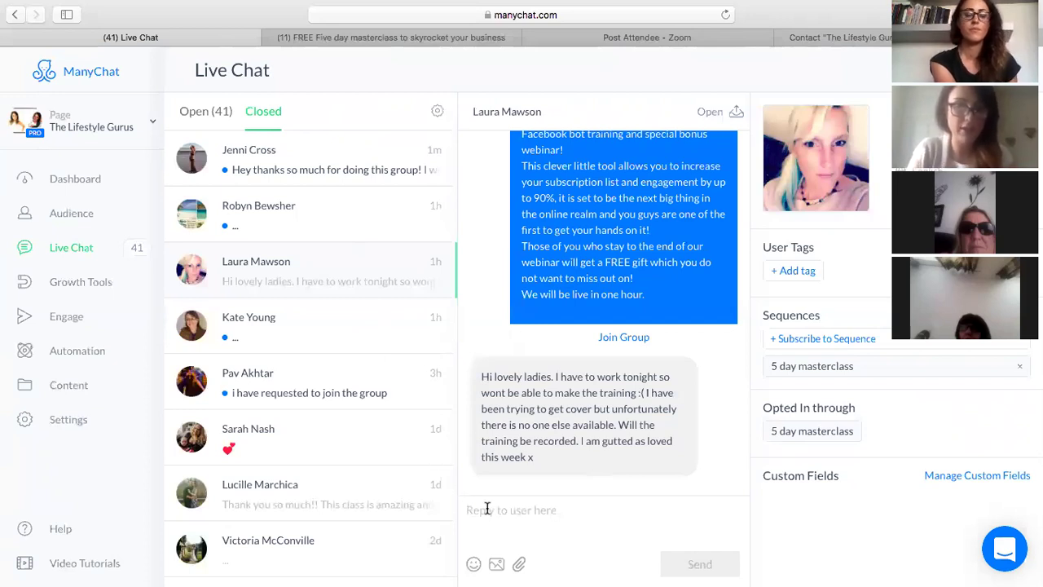
text(Hey Laura)
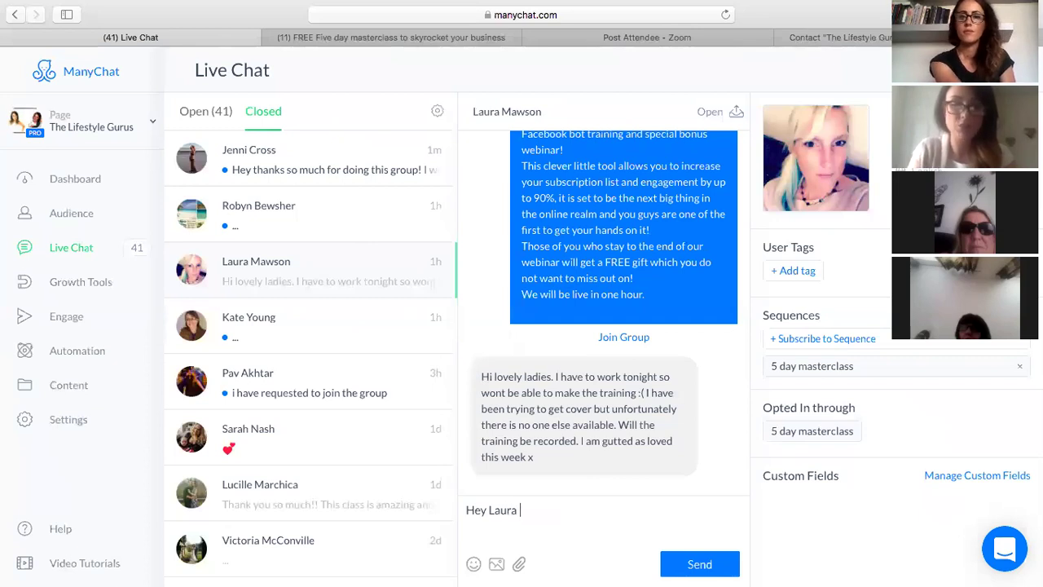
key(Return)
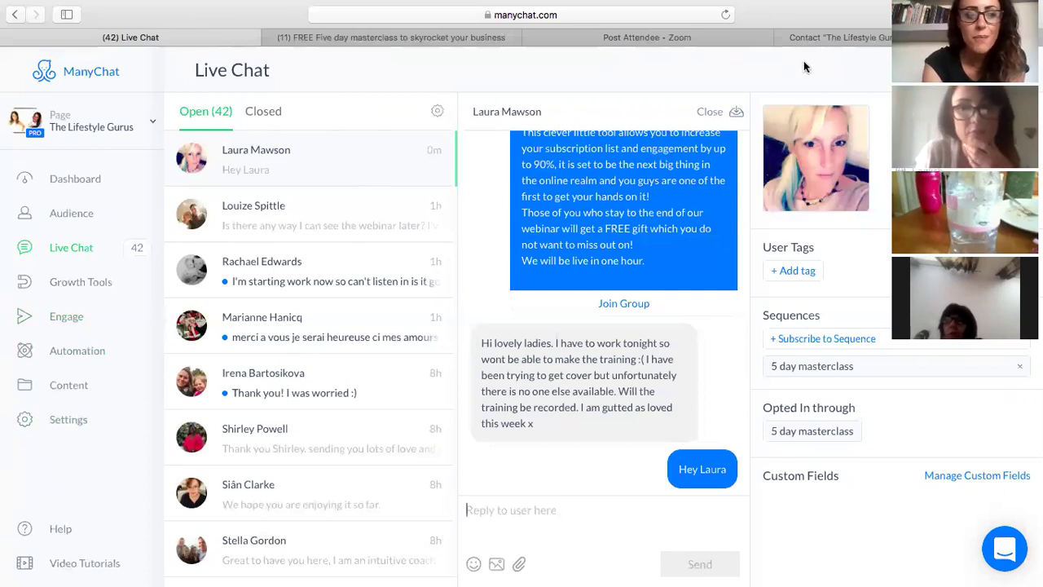
Take the browser out of full screen and minimise it to show the desktop
mouse_move(328, 7)
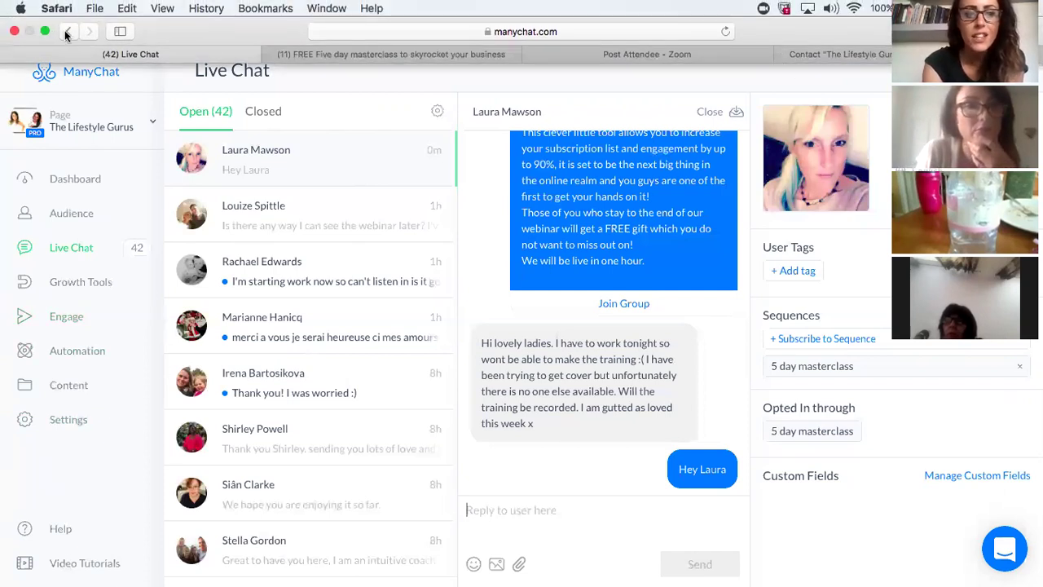
click(44, 31)
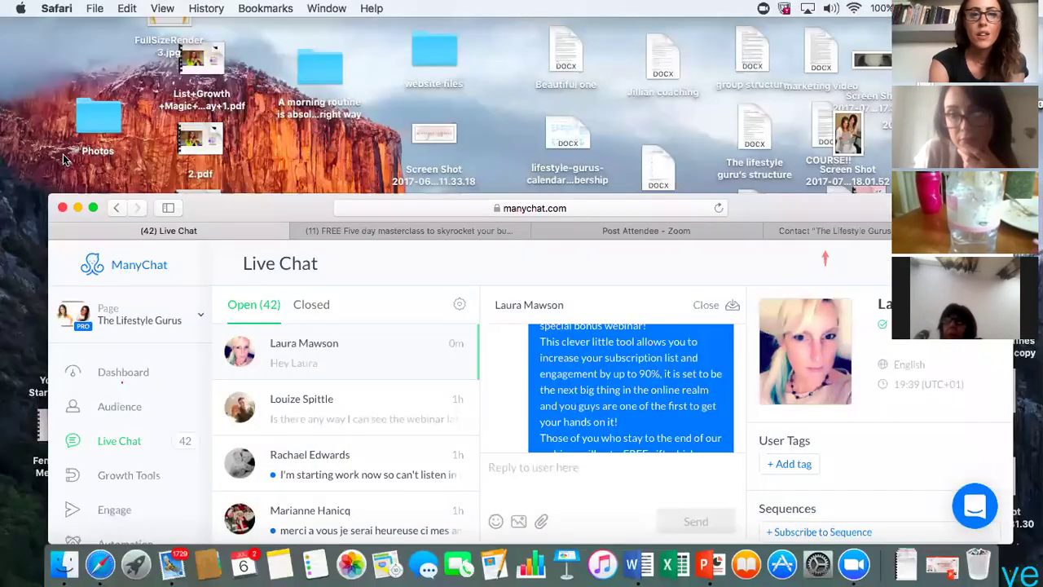
click(63, 154)
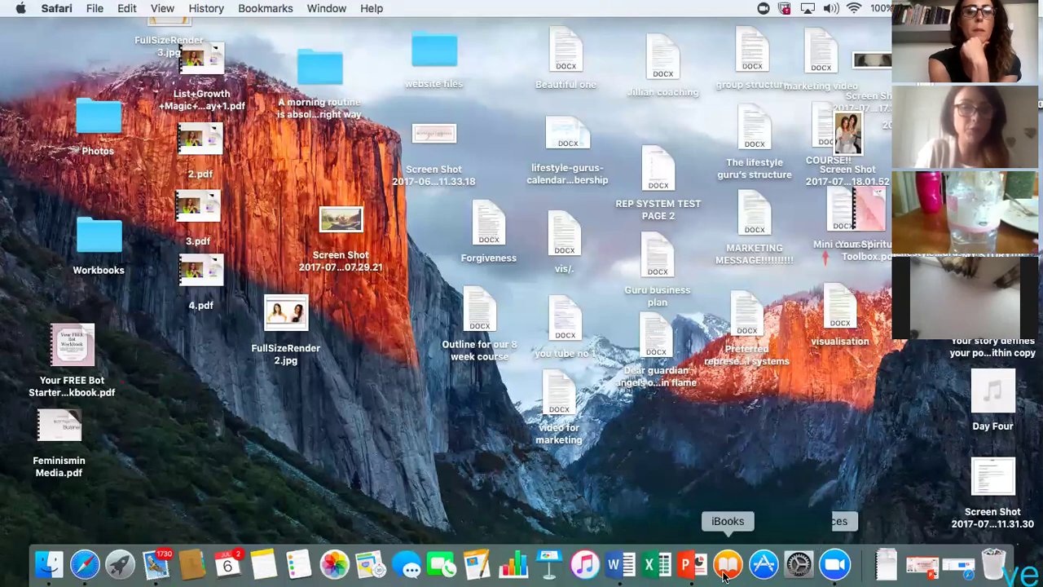
Return to the browser and review the "Free giveaway" landing page growth tool and the list of broadcasts
click(84, 564)
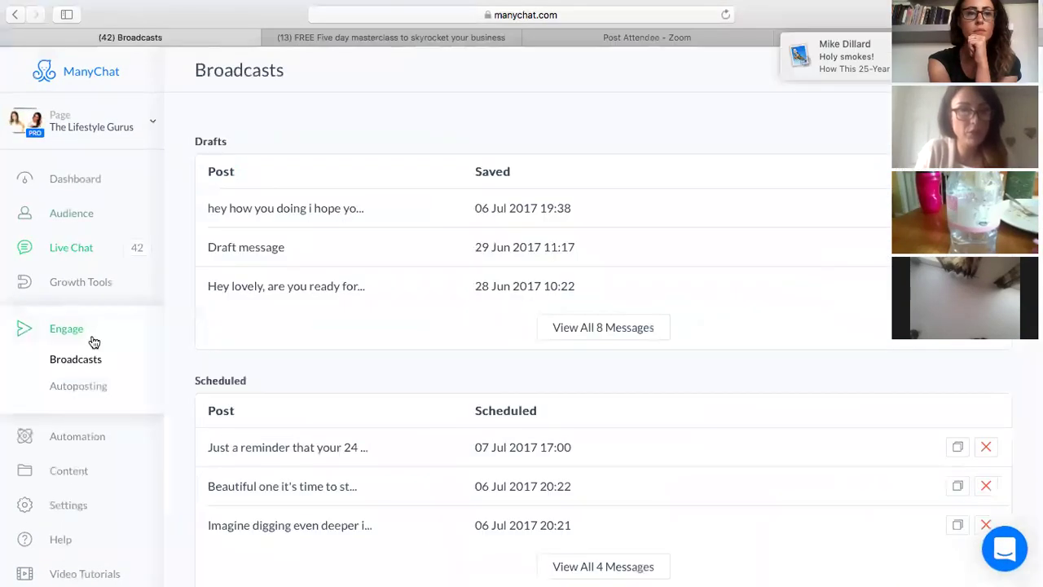
click(82, 285)
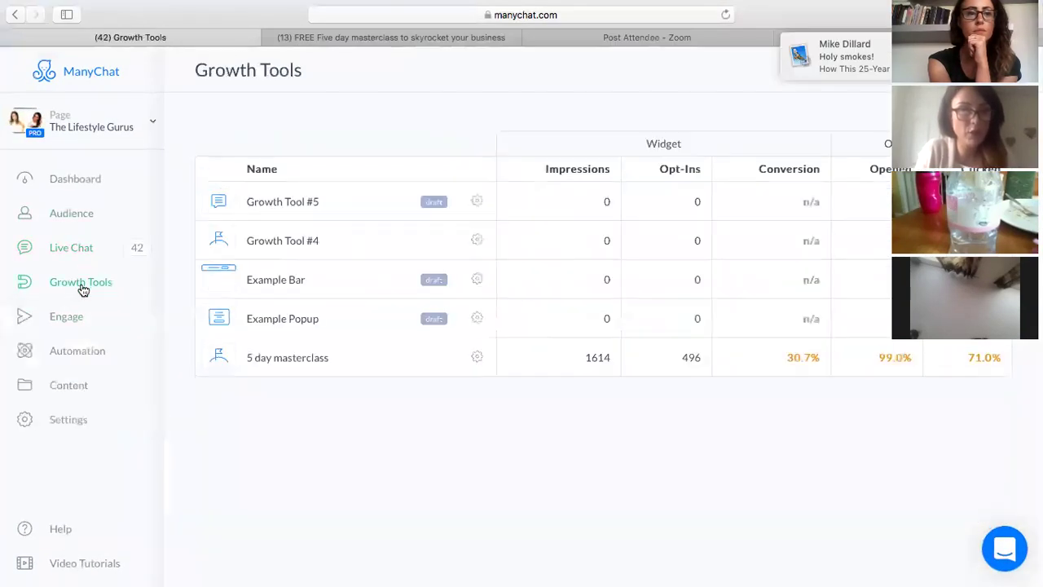
click(312, 240)
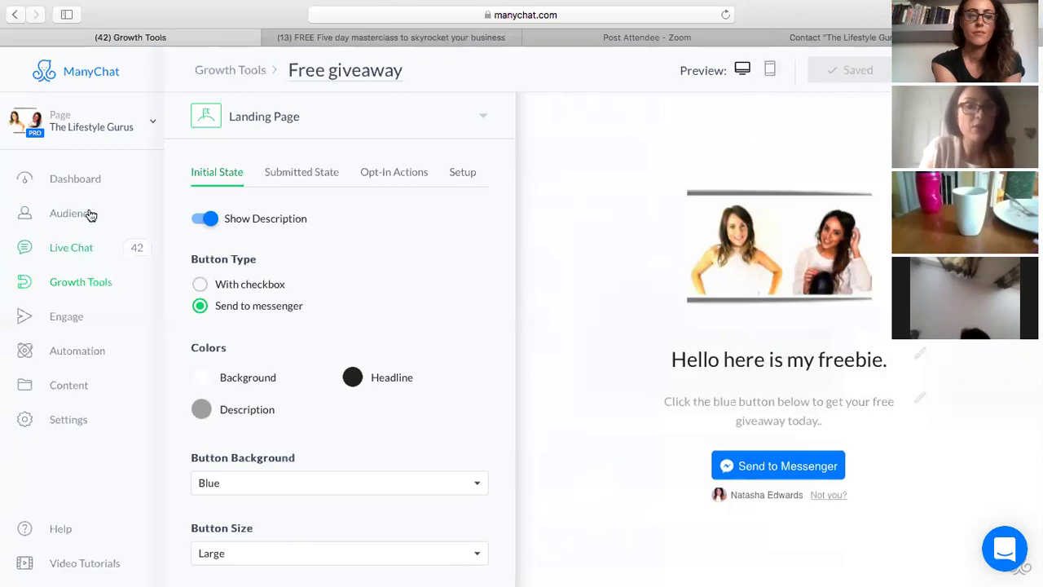
click(78, 314)
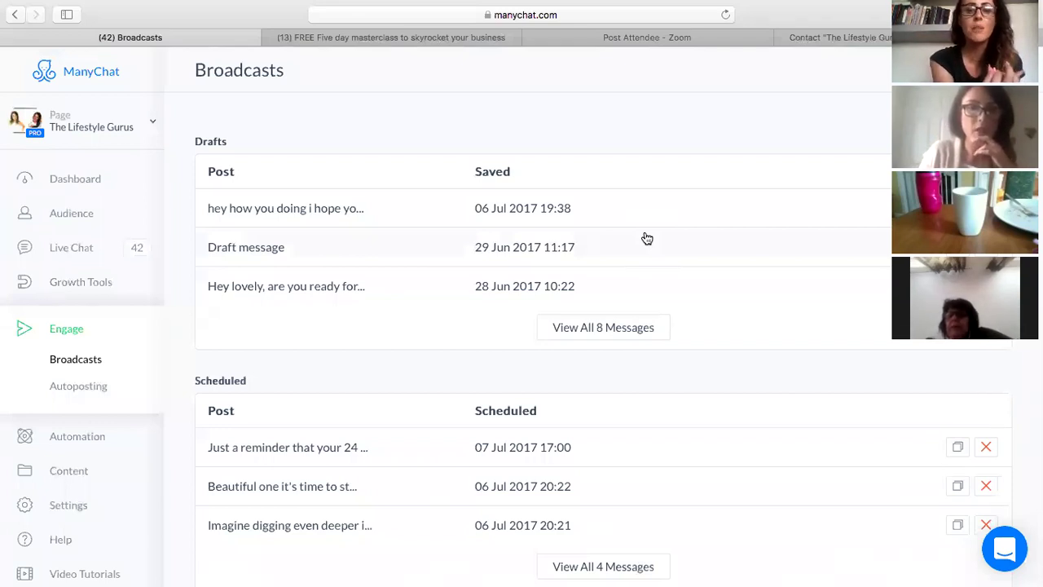
Exit full screen, minimise the browser and switch to the "bot your business , Business gurus webinar" presentation in PowerPoint
click(43, 32)
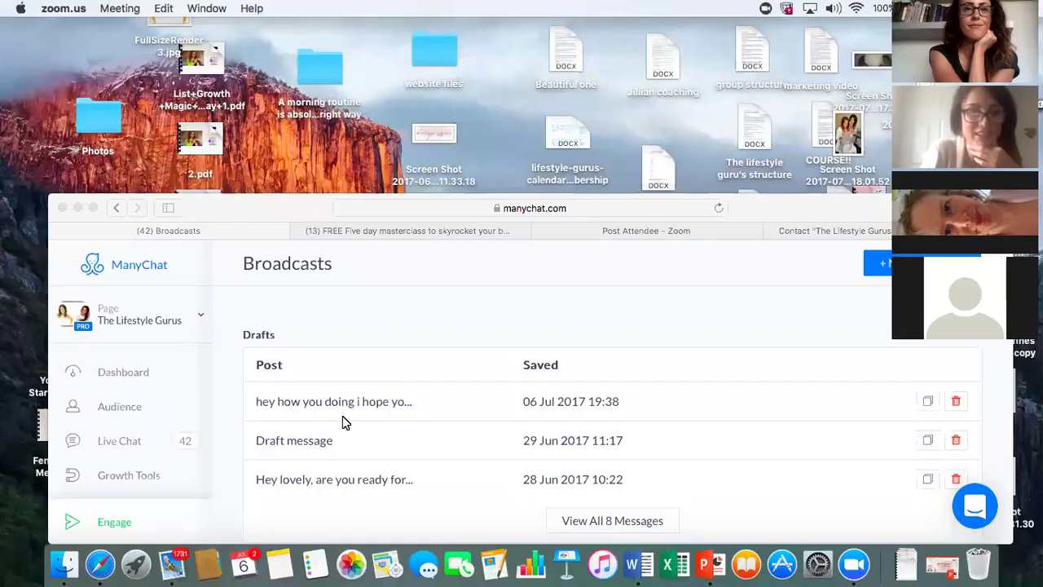
click(77, 207)
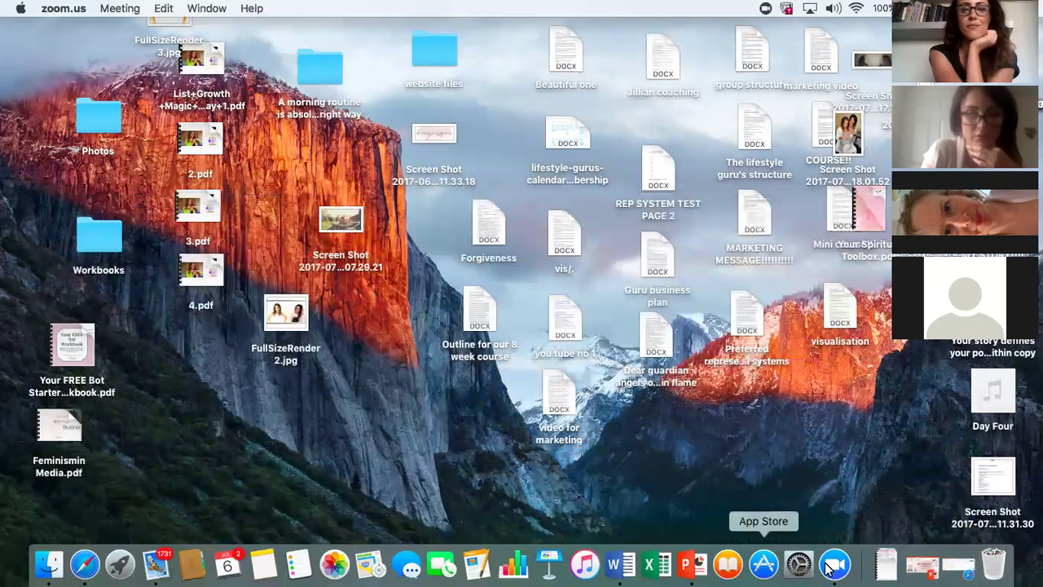
click(922, 564)
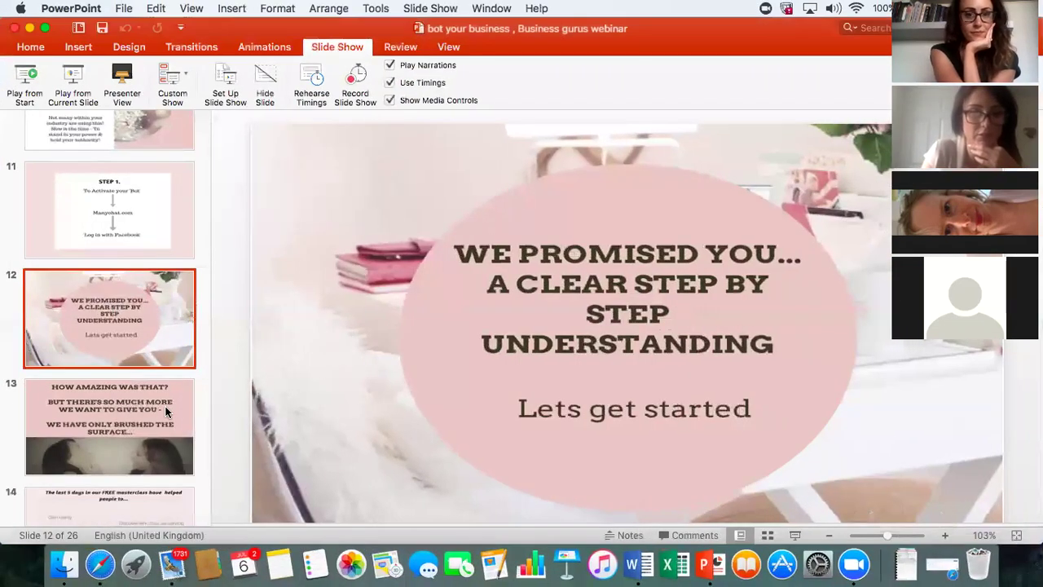
Play the slide show from the start and advance to the "Please welcome the bot!" slide
click(192, 408)
click(25, 81)
key(Right)
key(Right)
key(Right)
key(Right)
key(Right)
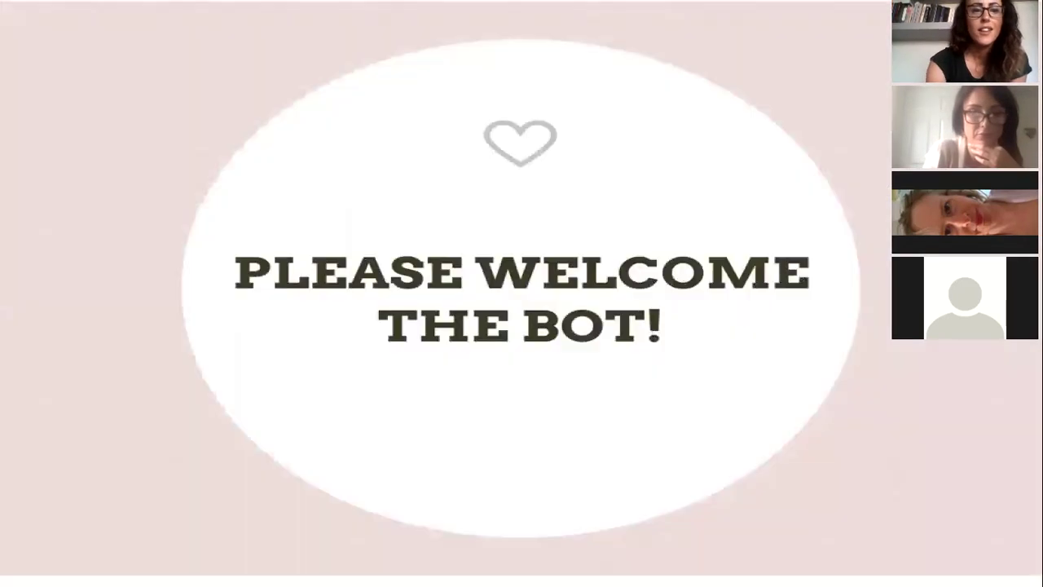